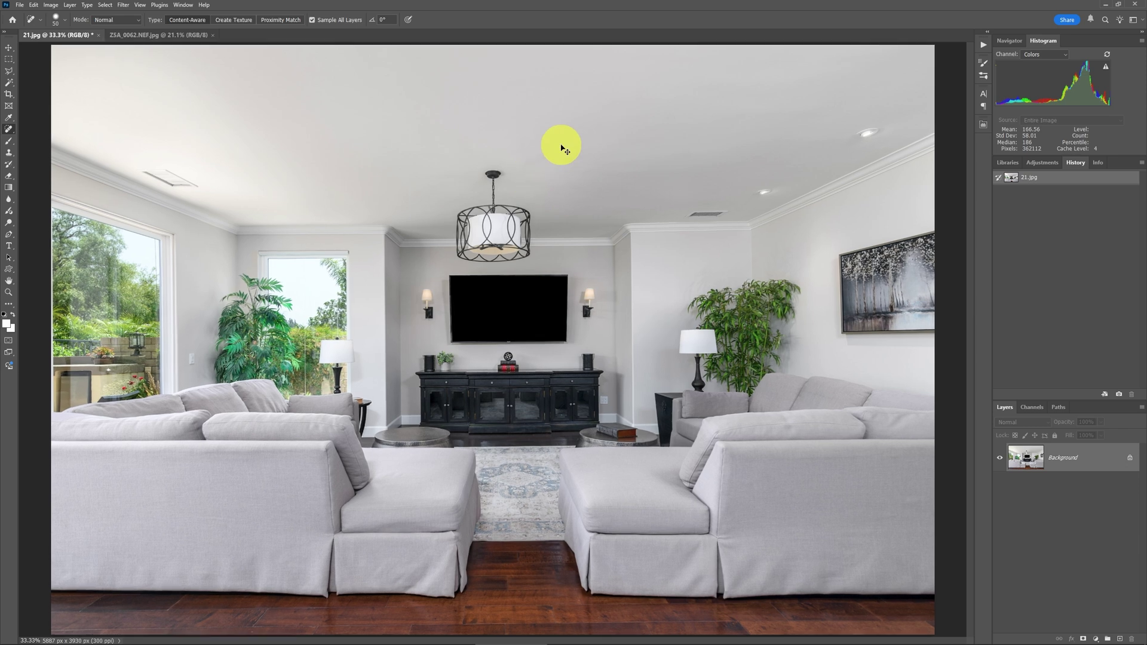
Zoom the living-room photo 21.jpg in to 50%
key(ctrl+plus)
Centre the view on the room, duplicate Background into Layer 1, and pick Content-Aware Move
drag(538, 129, 580, 220)
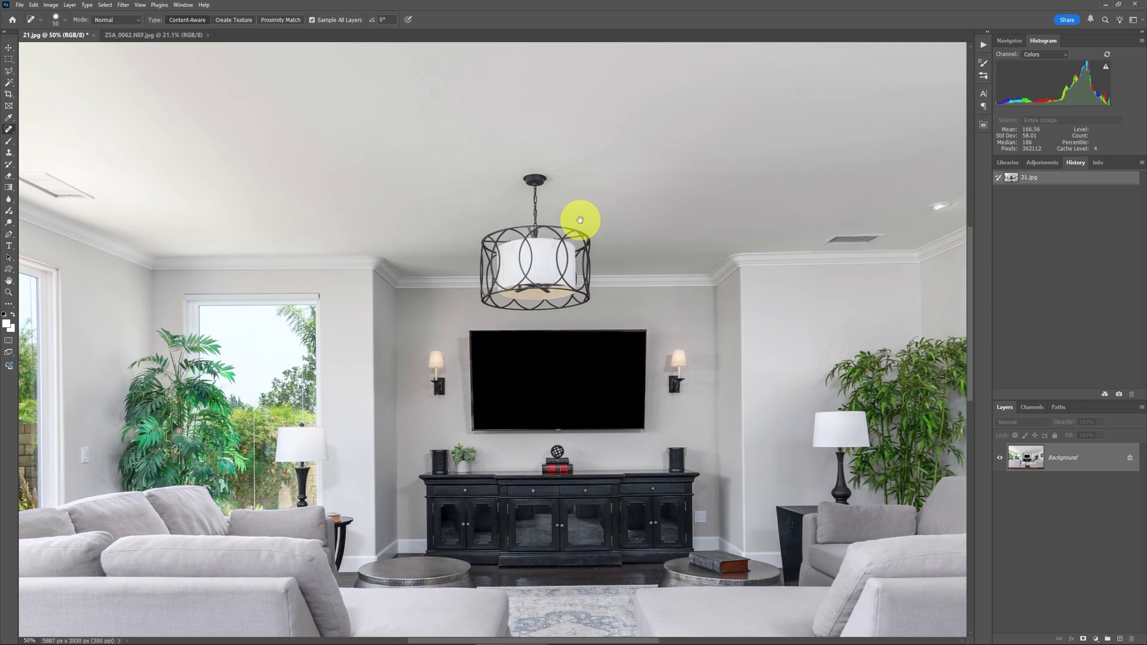
click(1067, 461)
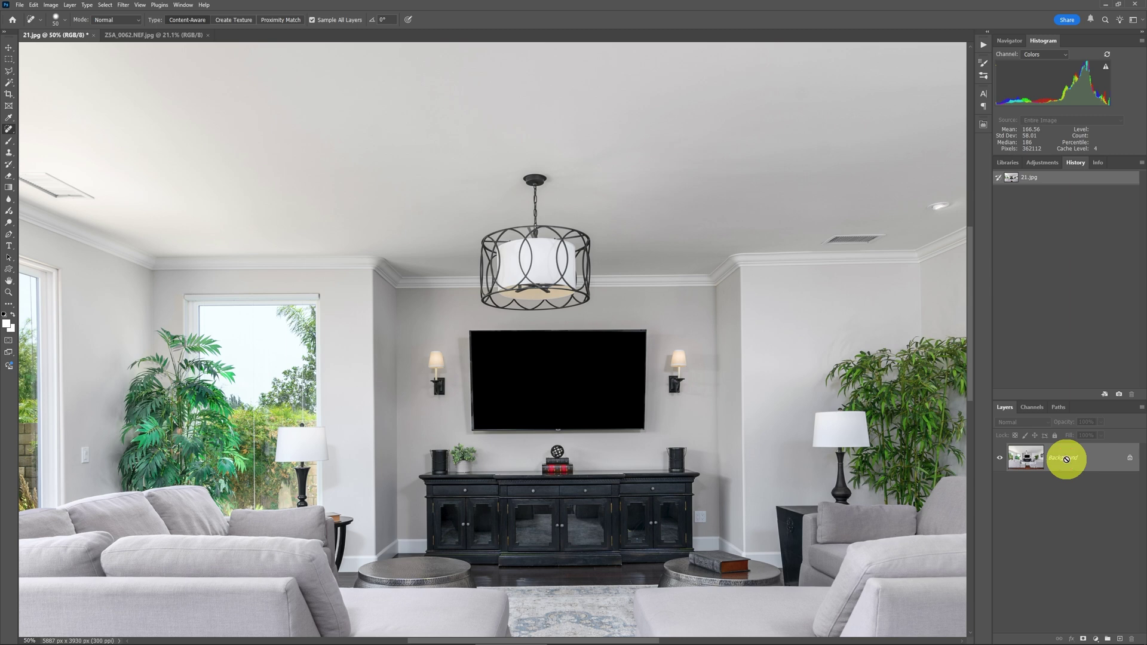
key(ctrl+j)
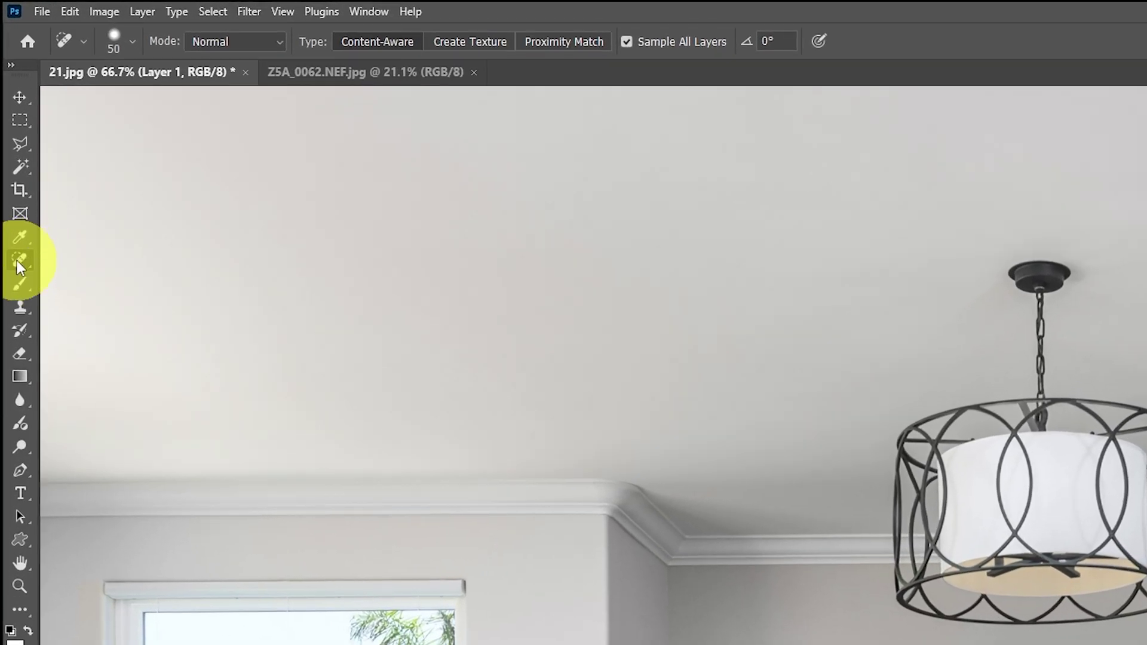
click(17, 260)
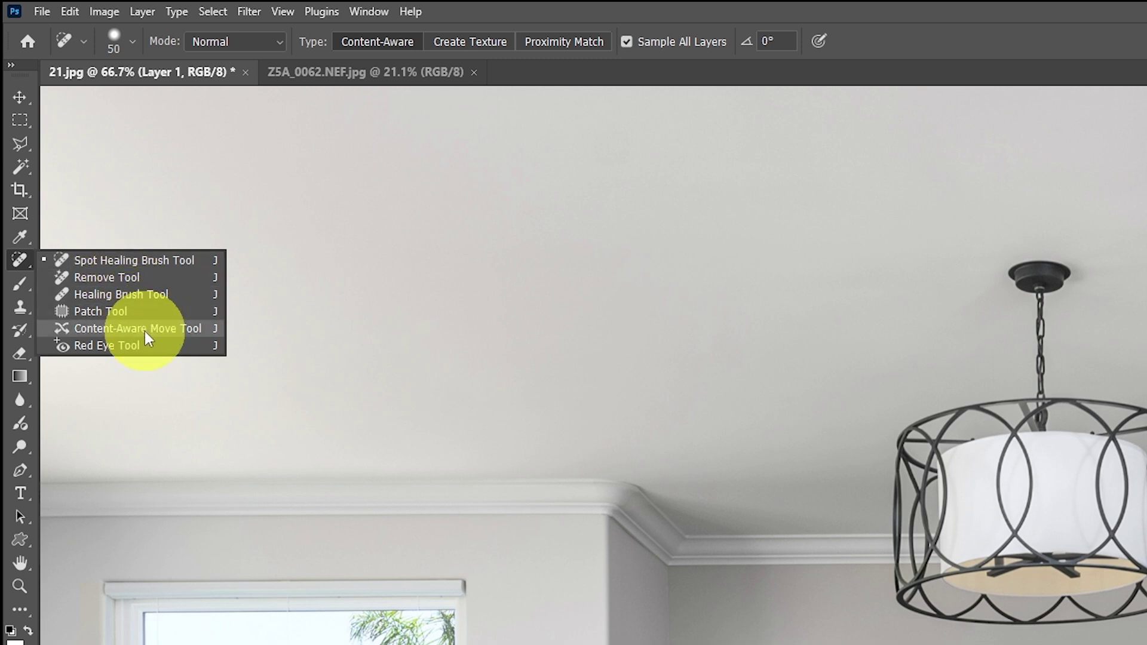
click(178, 328)
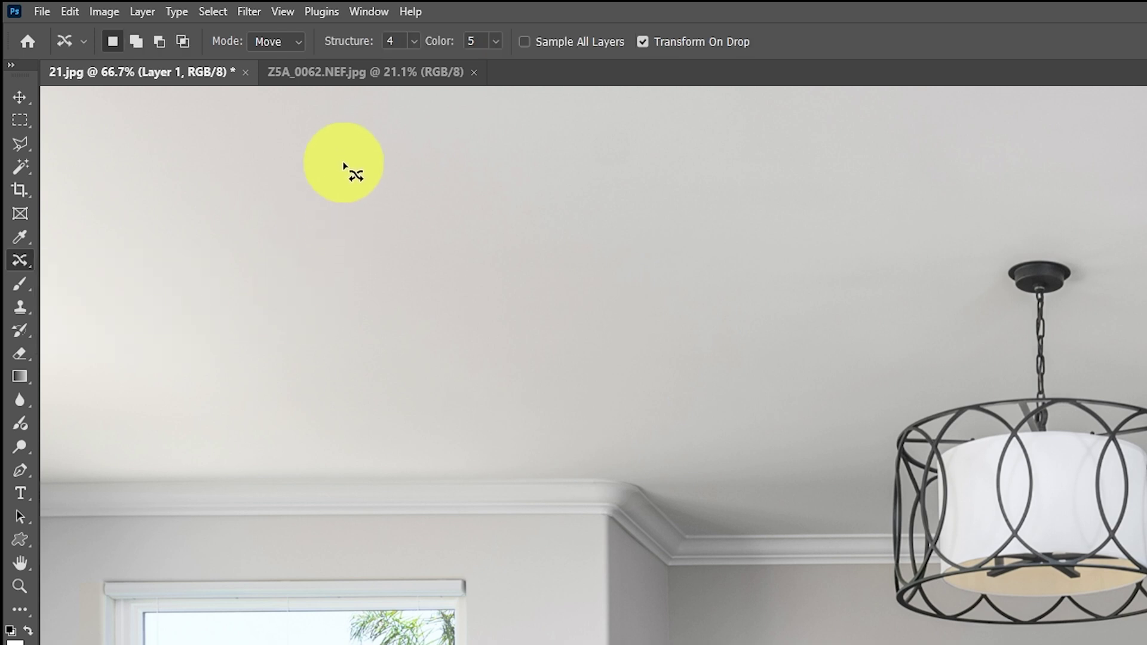
Keep Content-Aware Move in Move mode and raise Structure to 6 and Color to 7
click(297, 41)
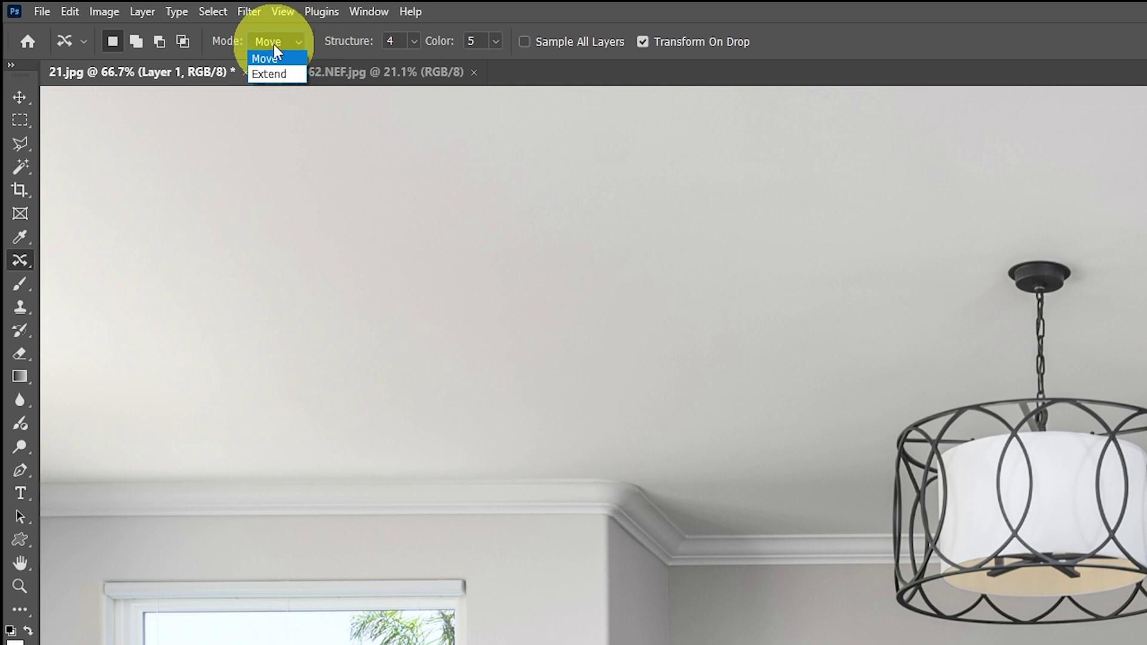
click(271, 42)
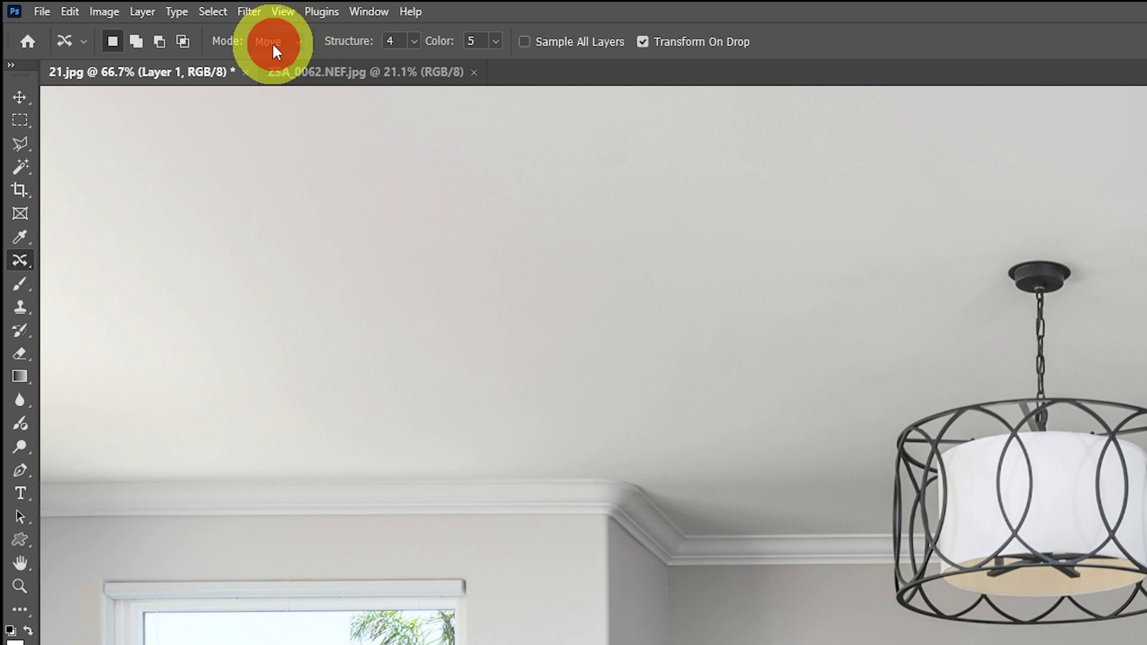
click(414, 42)
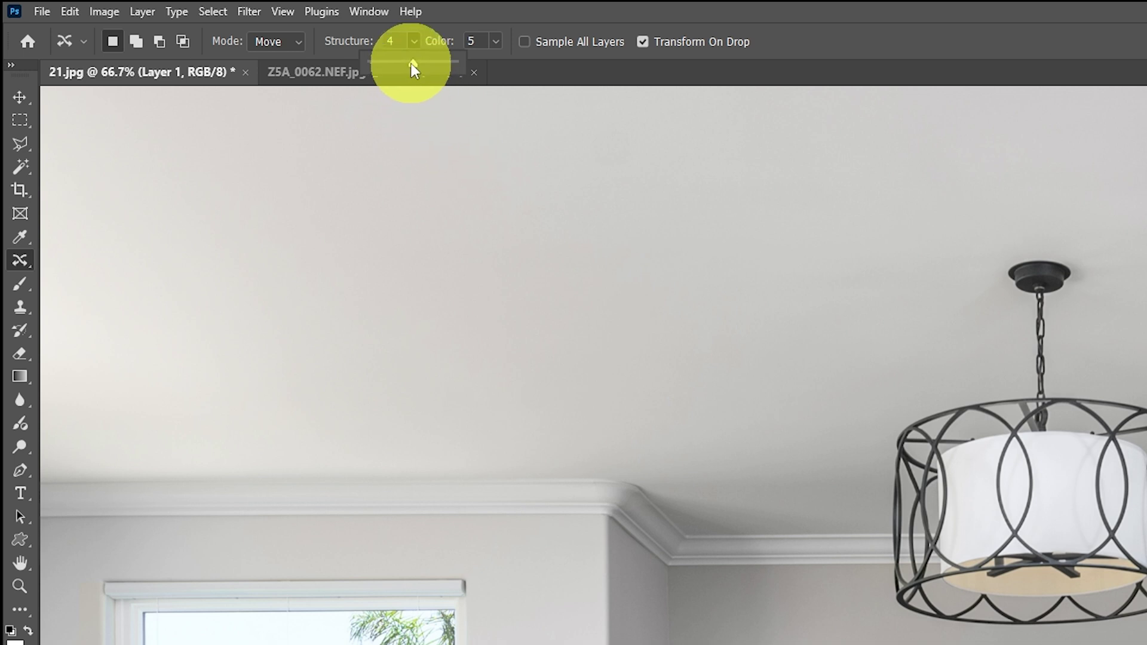
drag(411, 62, 438, 66)
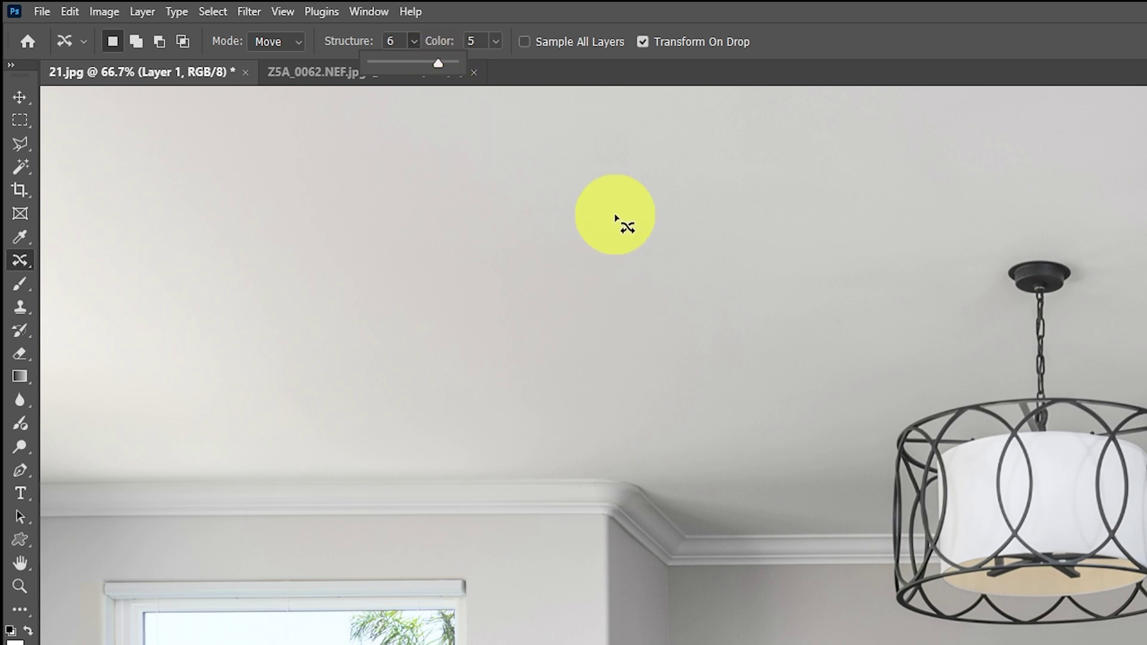
click(519, 19)
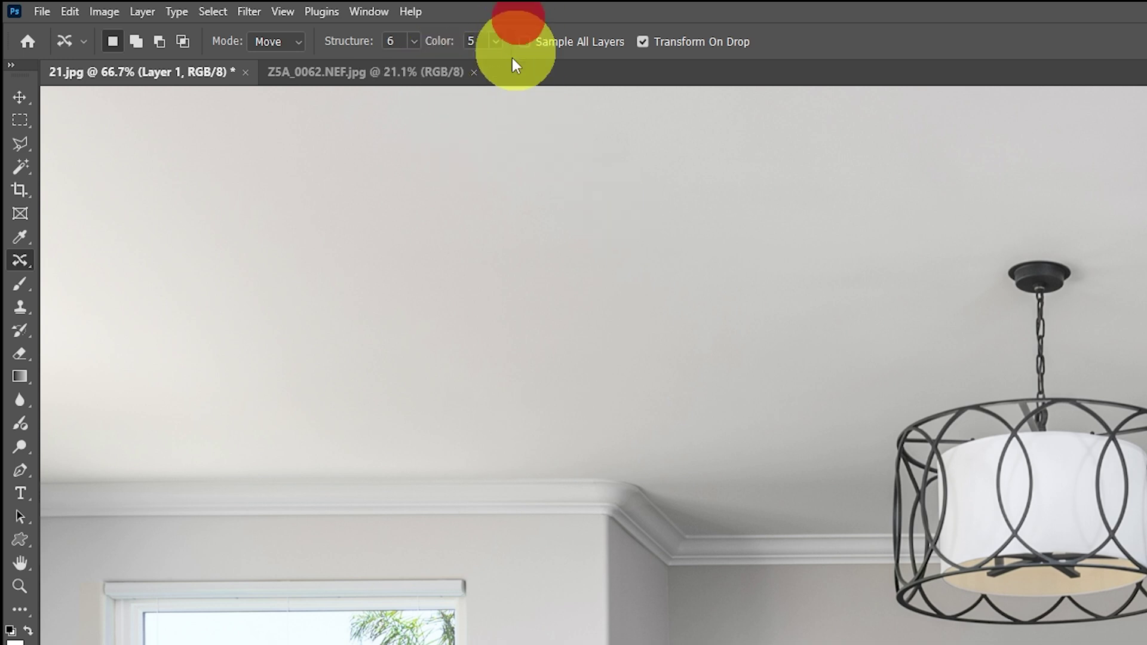
click(497, 42)
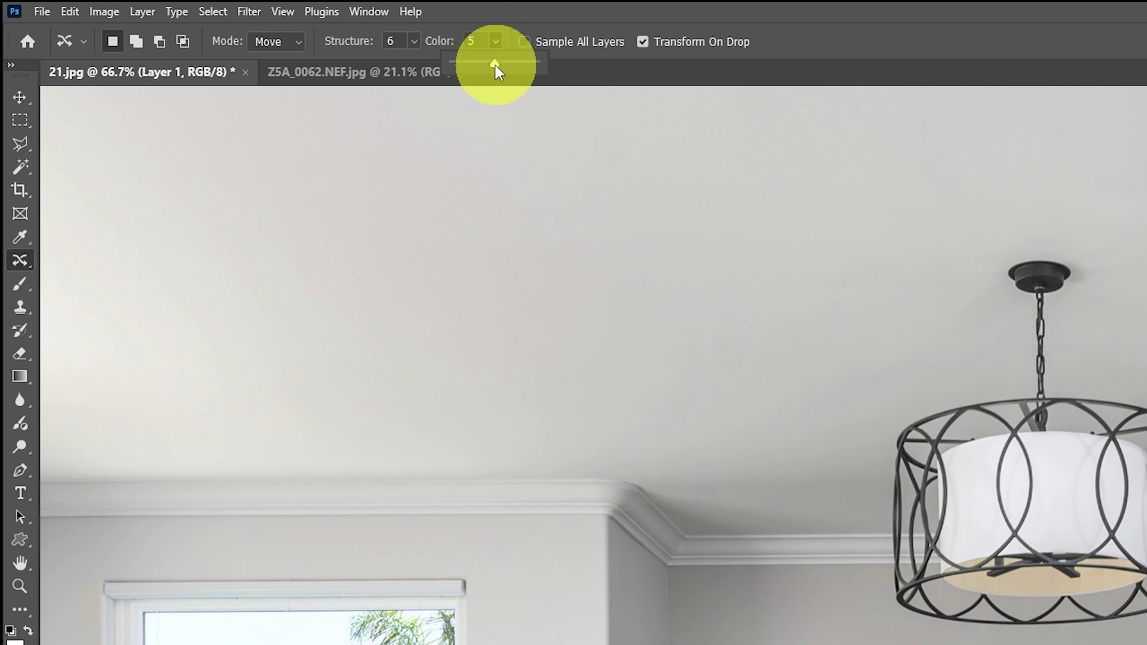
drag(494, 62, 509, 62)
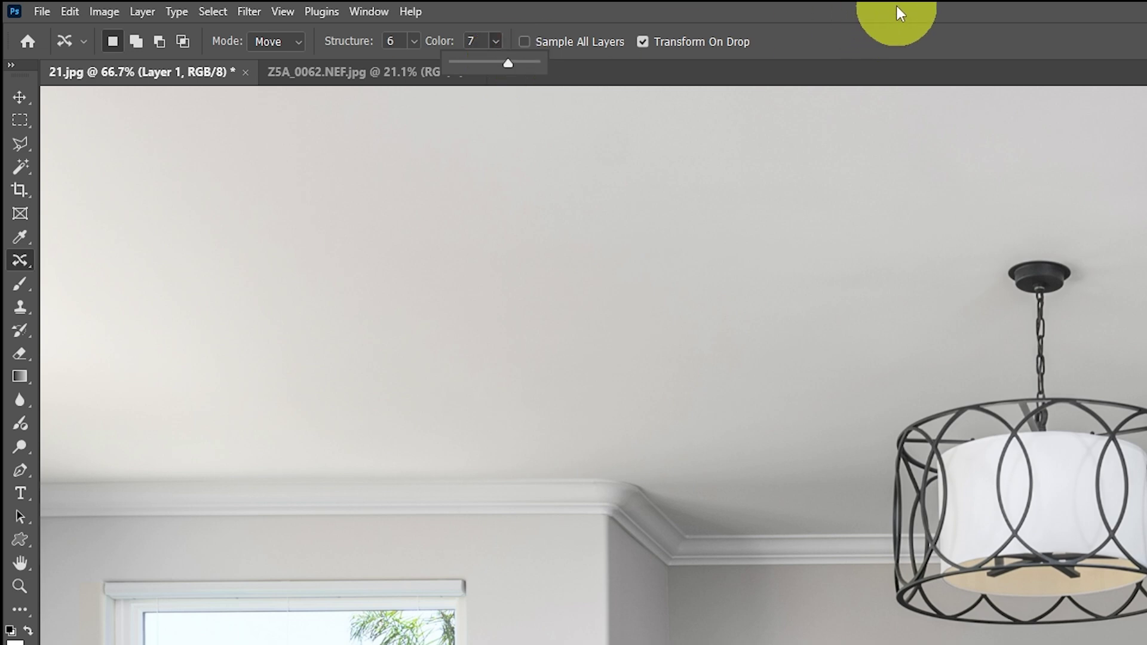
click(887, 26)
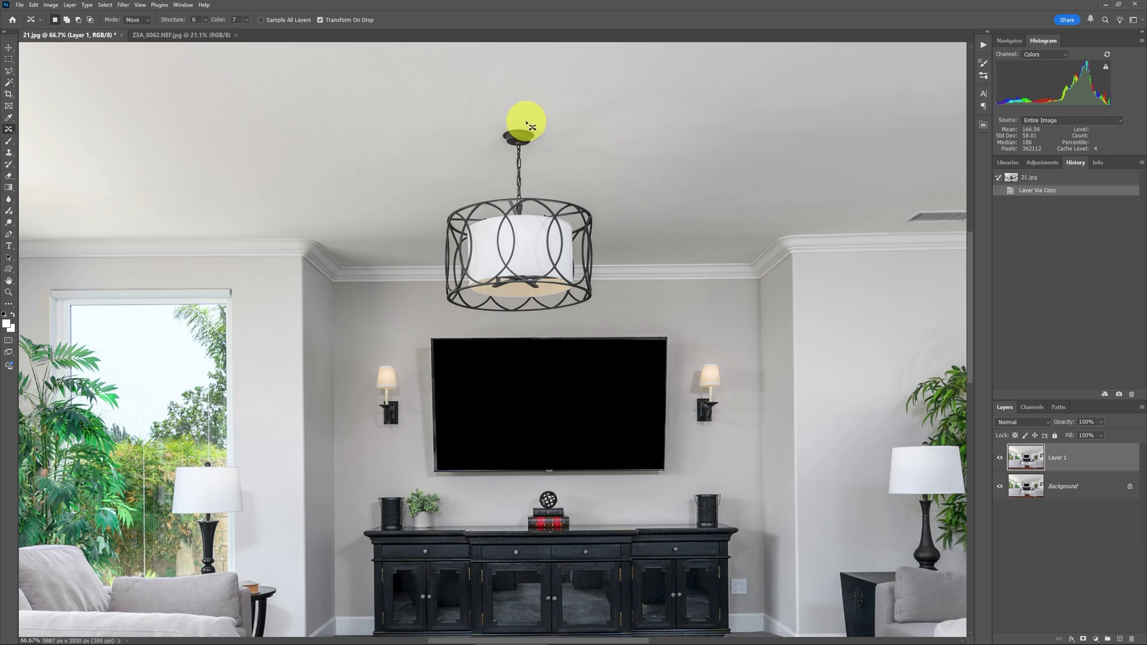
Outline the chandelier, shift it right to centre above the TV, commit, and deselect
mouse_move(524, 123)
mouse_down()
mouse_move(495, 123)
mouse_move(499, 188)
mouse_move(445, 206)
mouse_move(429, 282)
mouse_move(440, 311)
mouse_move(469, 323)
mouse_move(579, 317)
mouse_move(604, 295)
mouse_move(611, 230)
mouse_move(594, 189)
mouse_move(546, 174)
mouse_move(536, 150)
mouse_move(550, 148)
mouse_move(550, 129)
mouse_move(525, 119)
mouse_up()
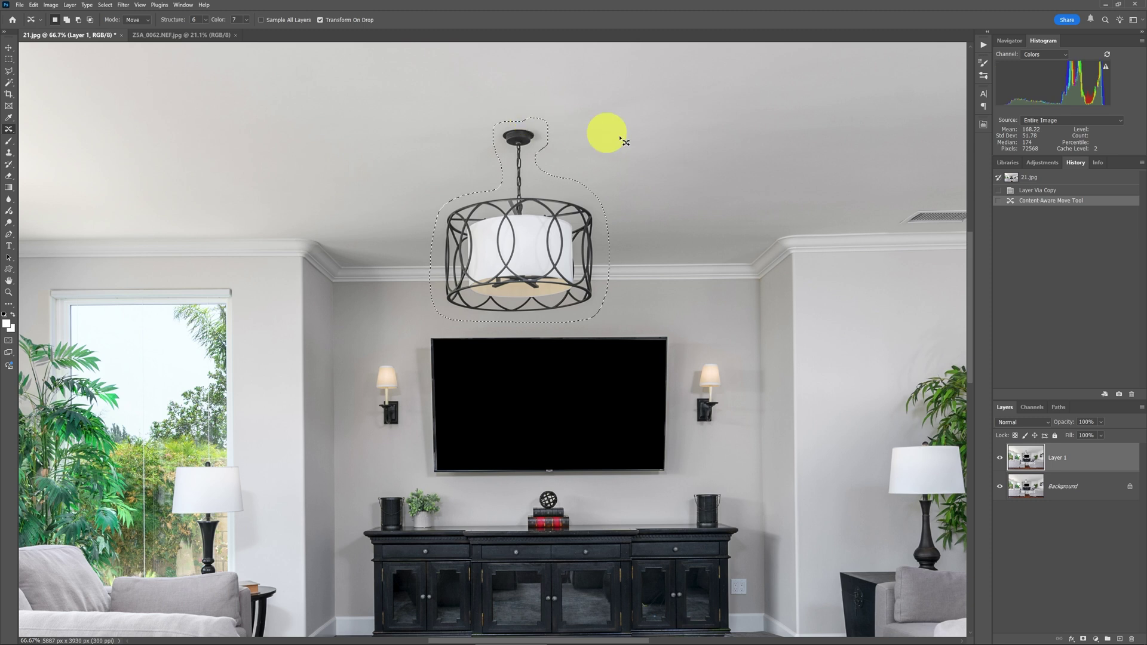
click(530, 256)
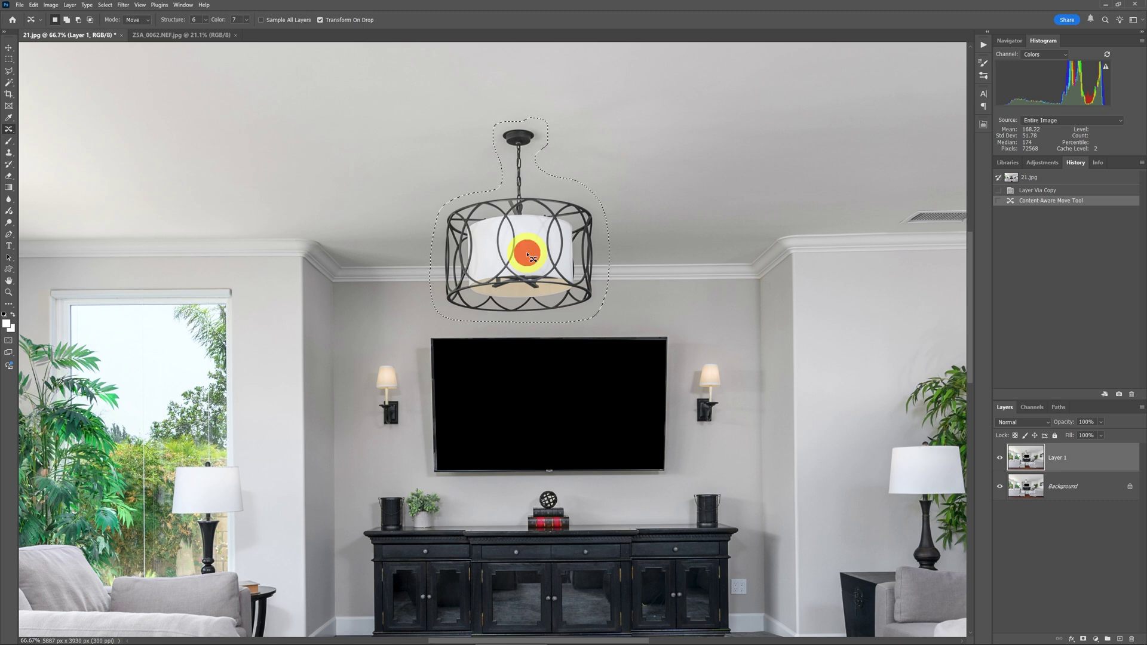
drag(530, 257, 550, 251)
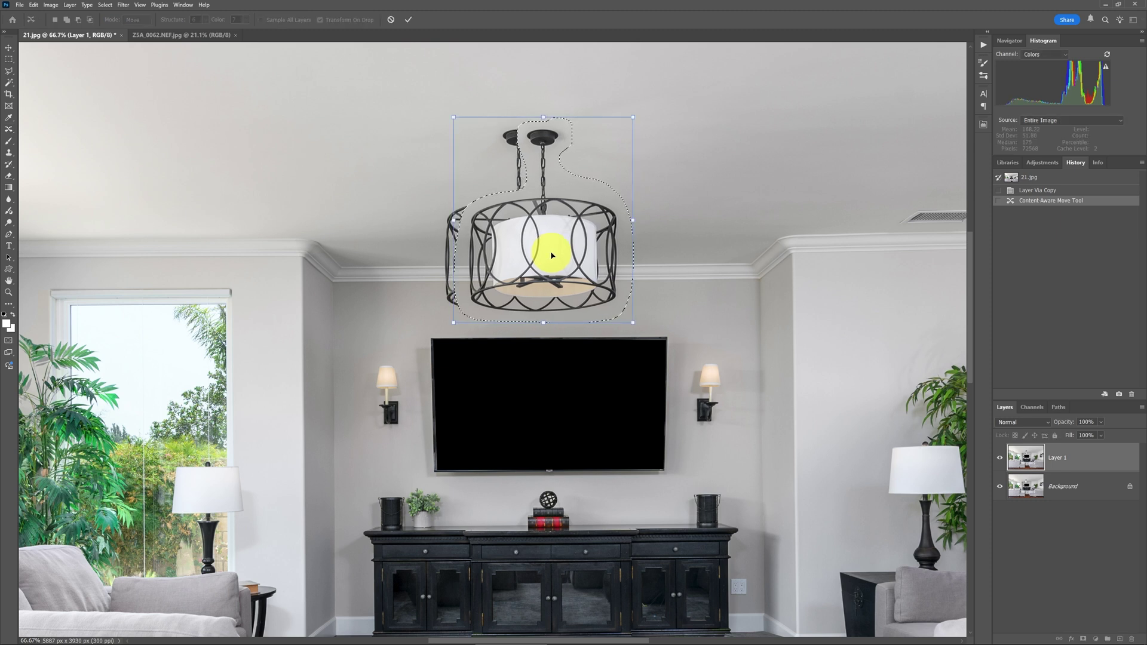
click(410, 23)
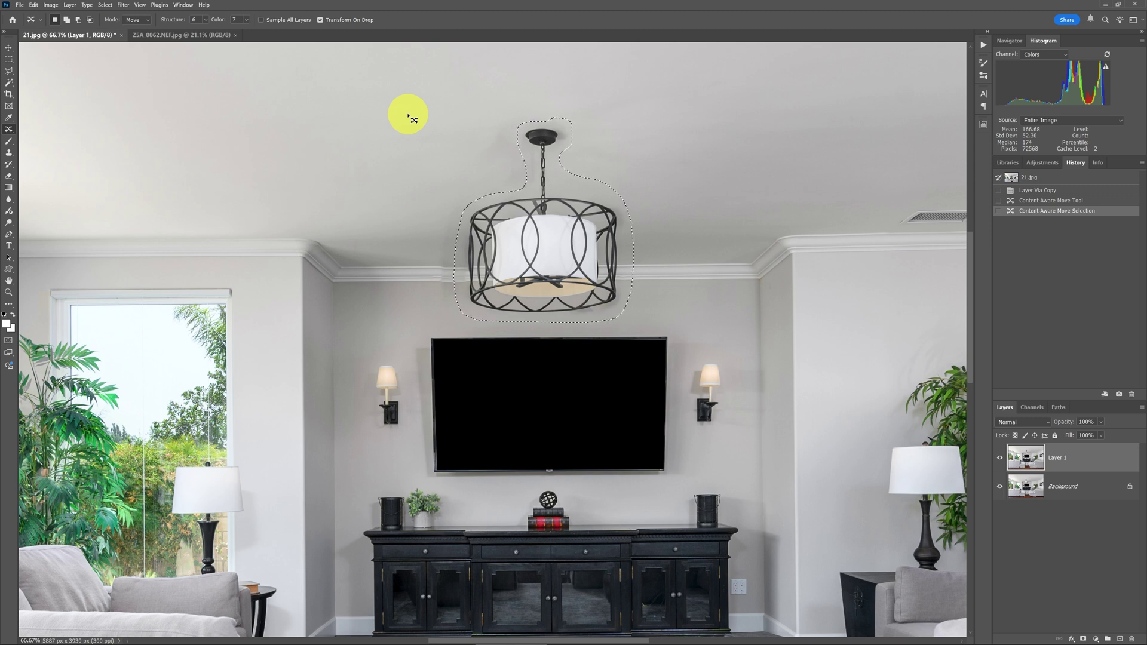
key(ctrl+d)
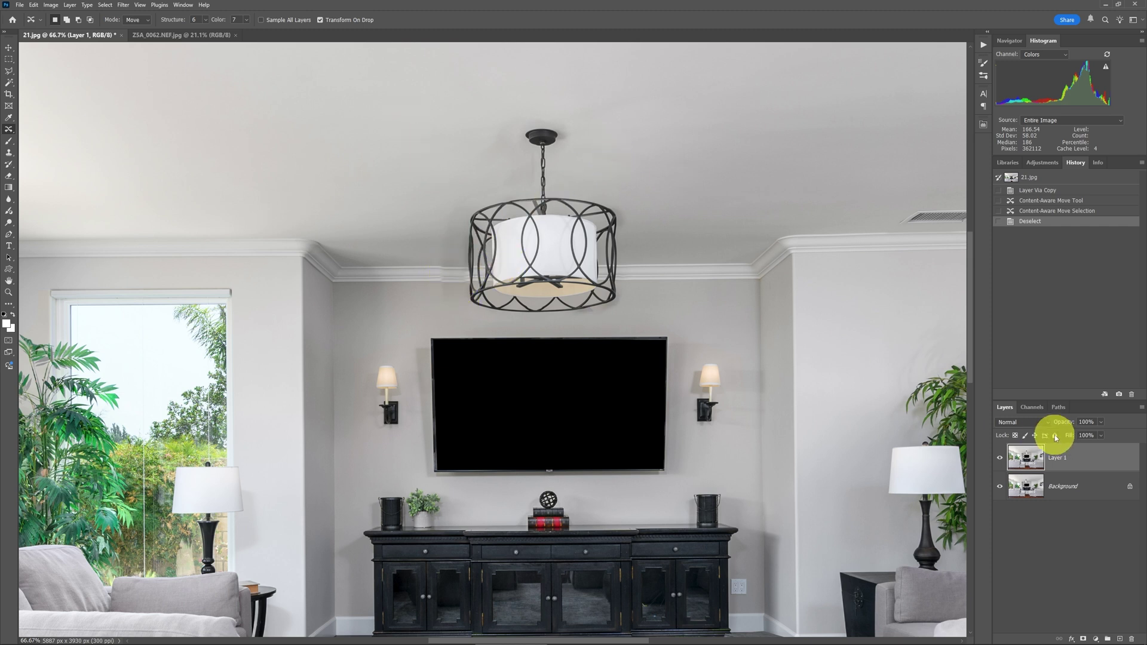
Toggle Layer 1's visibility off and on to compare the moved chandelier with the original
click(1000, 459)
click(999, 459)
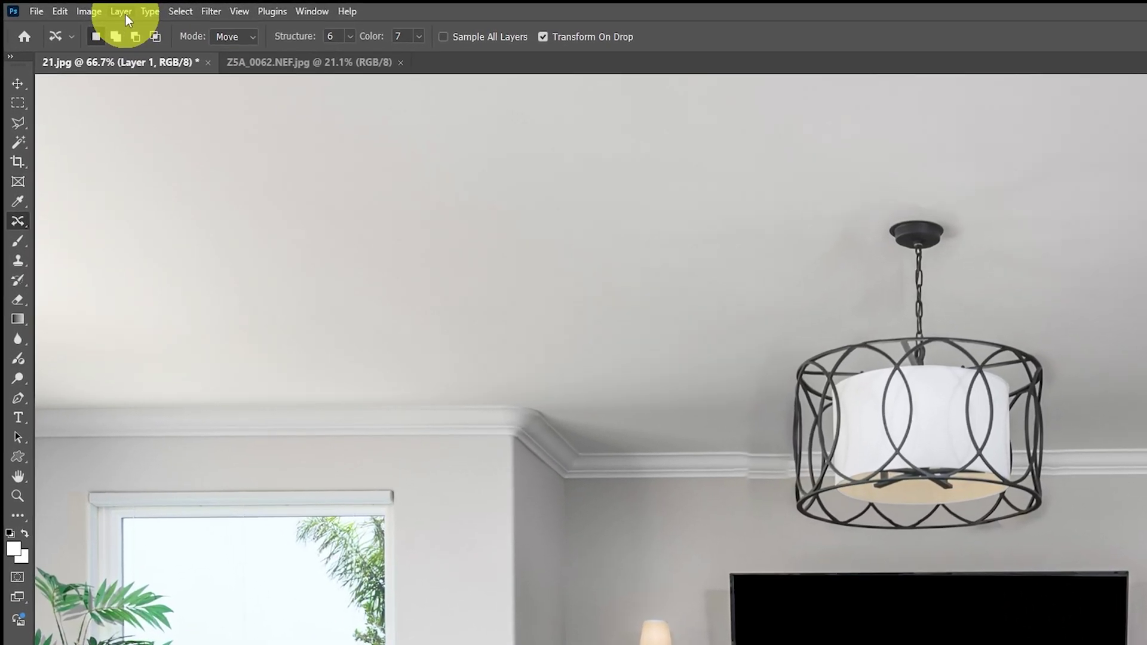
click(70, 4)
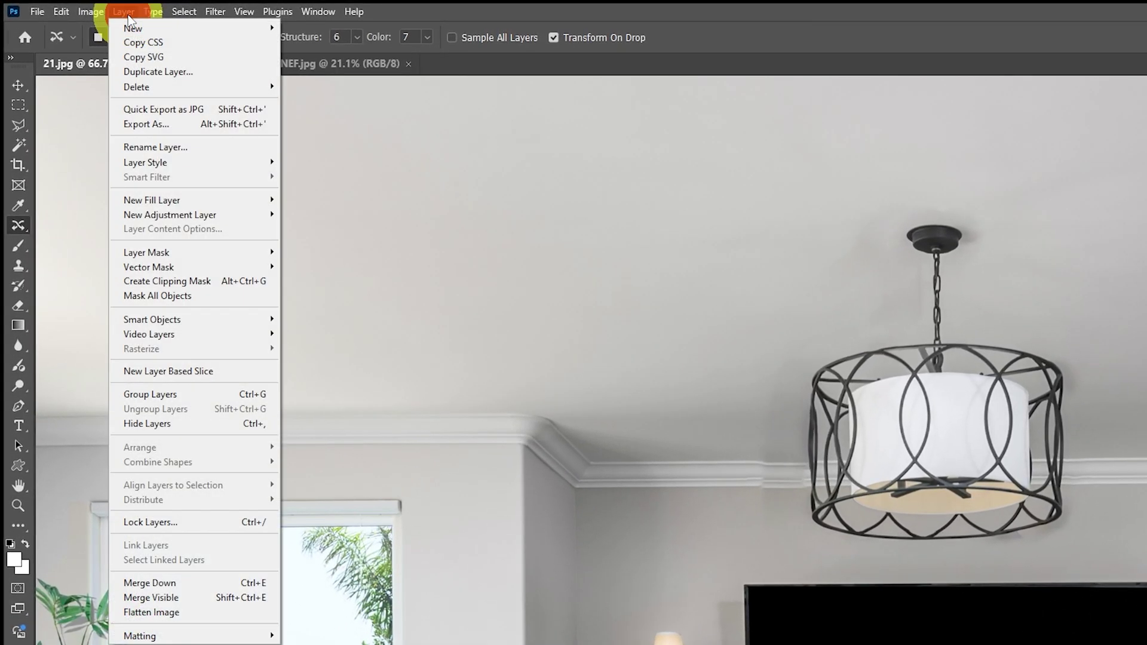
Add a new empty Layer 2 through Layer > New > Layer and select the Spot Healing Brush
click(129, 28)
click(306, 30)
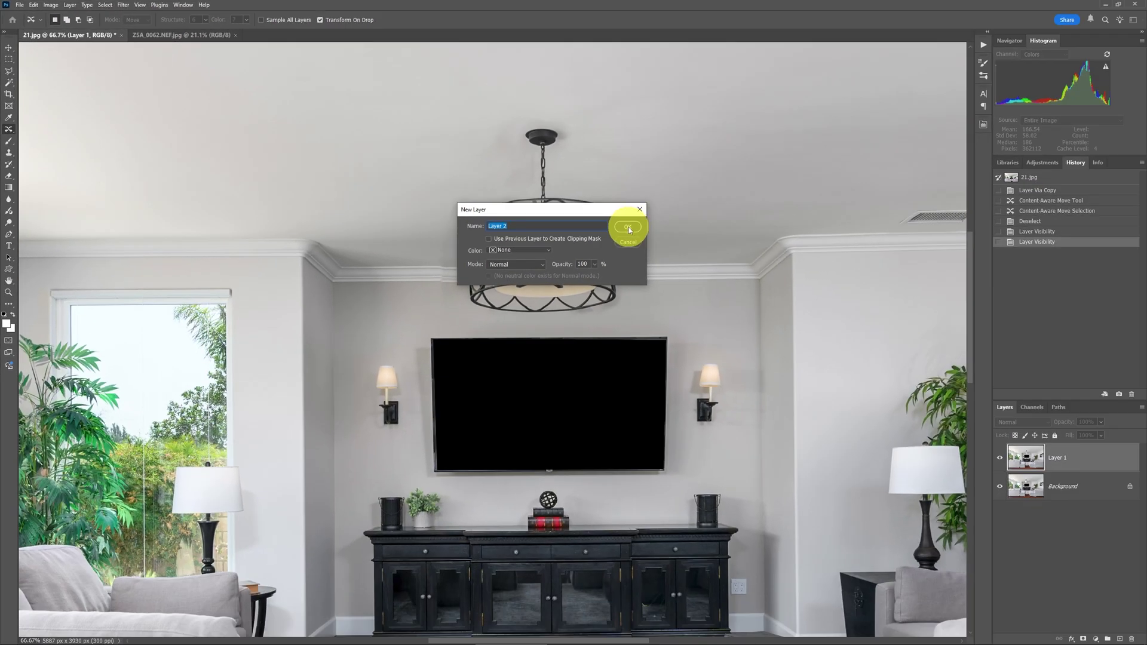
click(629, 228)
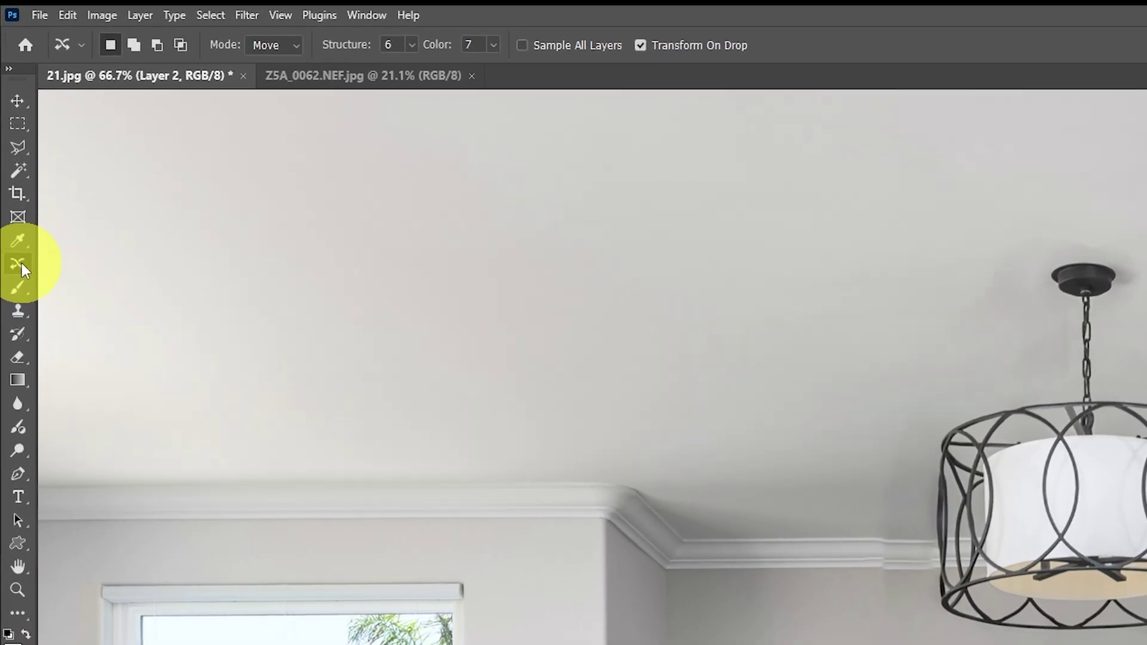
right_click(20, 260)
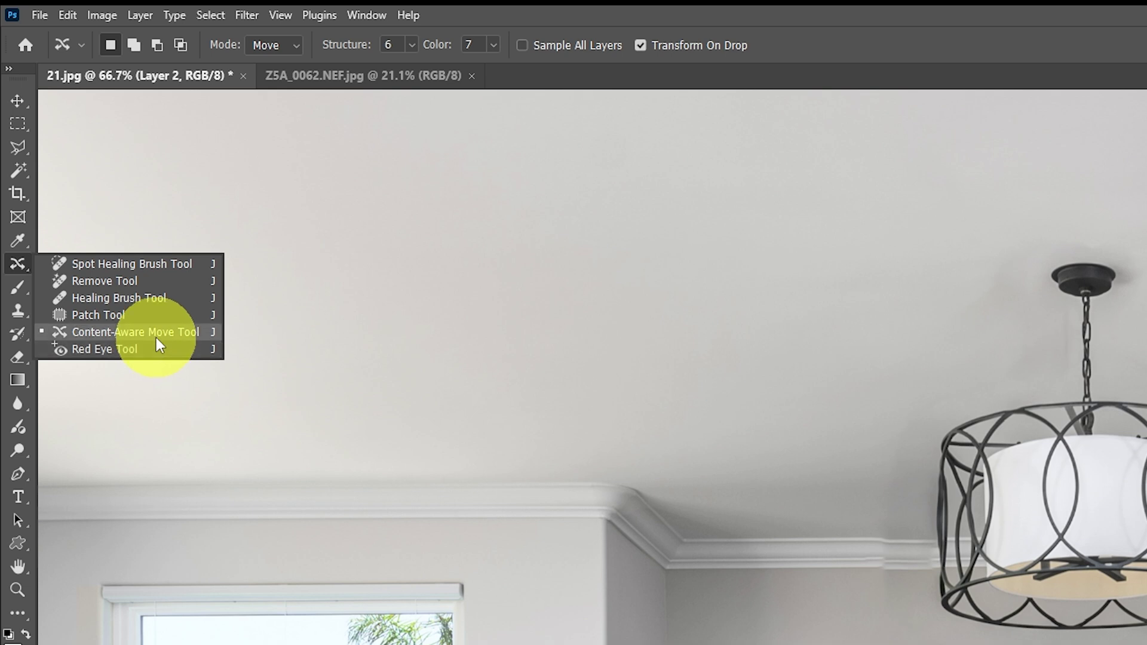
click(156, 264)
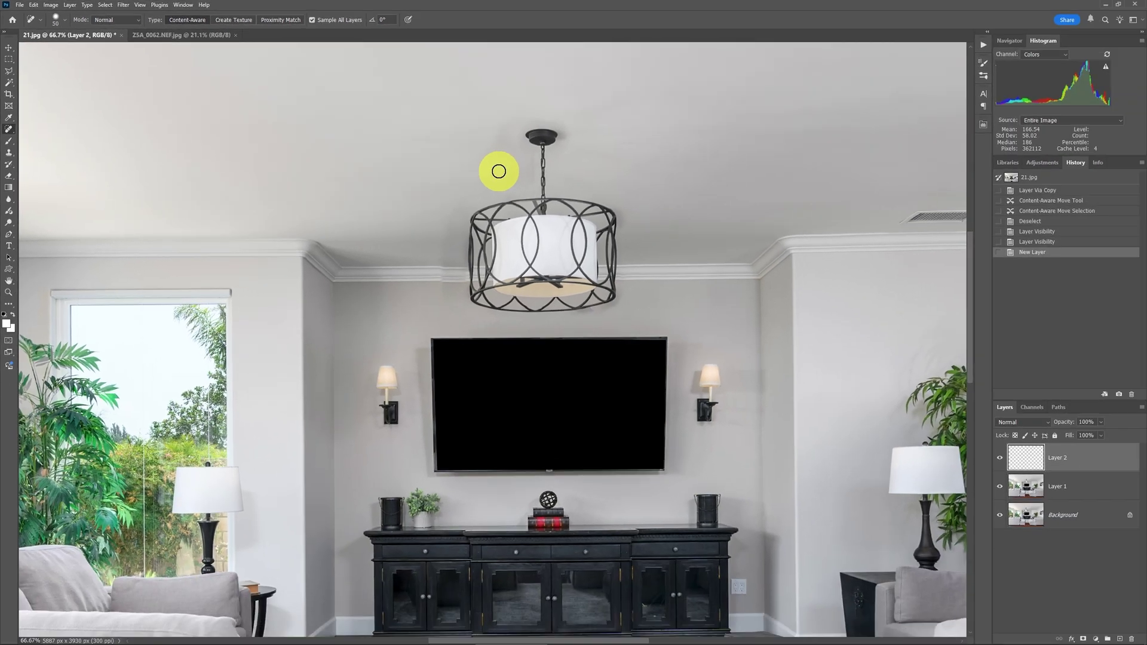
Heal the leftover chain beside the chandelier at brush size 70, then compare by toggling Layer 2
key(bracketright)
key(bracketright)
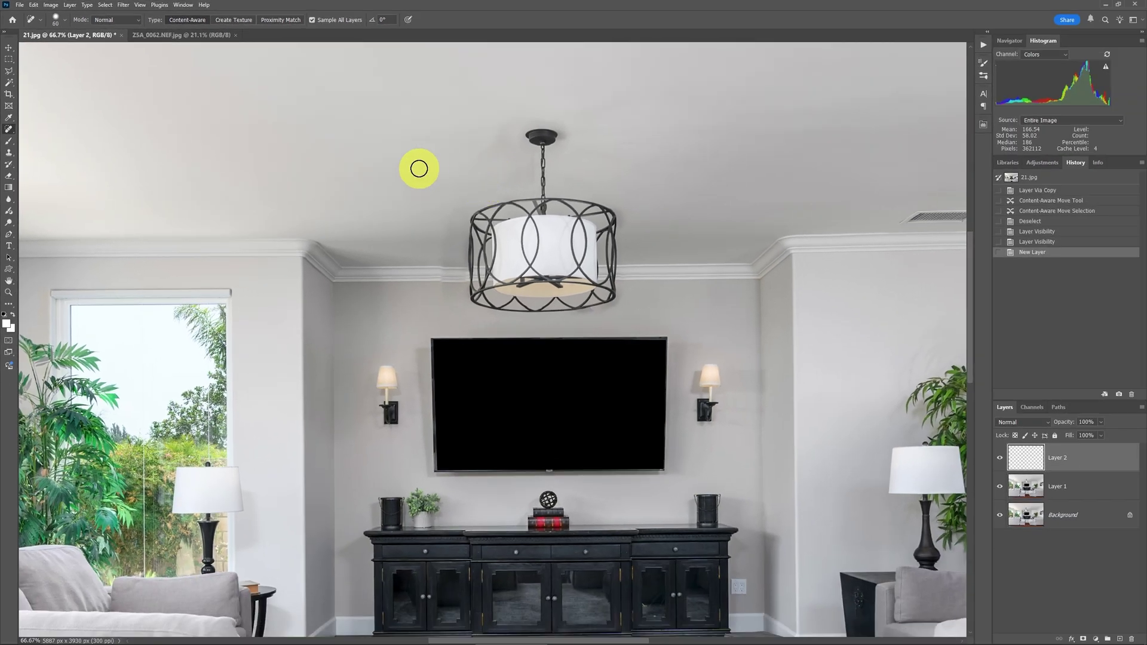
mouse_move(527, 159)
mouse_down()
mouse_move(524, 184)
mouse_move(496, 143)
mouse_move(515, 128)
mouse_move(522, 154)
mouse_move(484, 98)
mouse_up()
drag(513, 147, 495, 100)
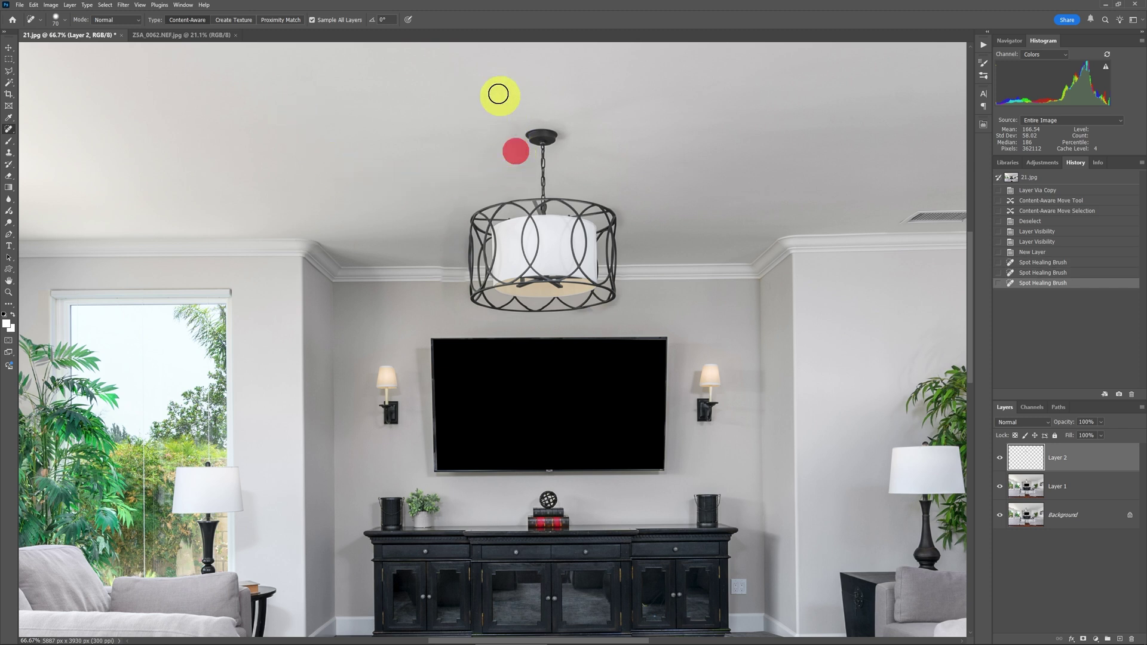
click(1000, 458)
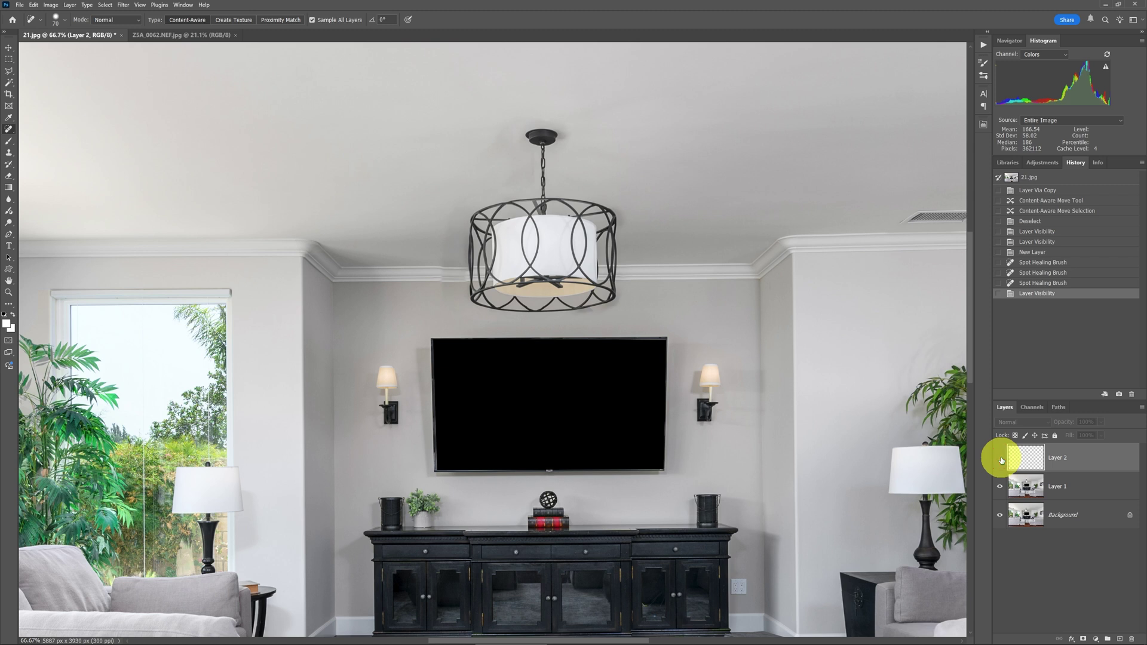
click(1000, 459)
Heal the ceiling around the canopy at size 50, undoing the failed strokes at the chandelier's left edge
key(bracketleft)
key(bracketleft)
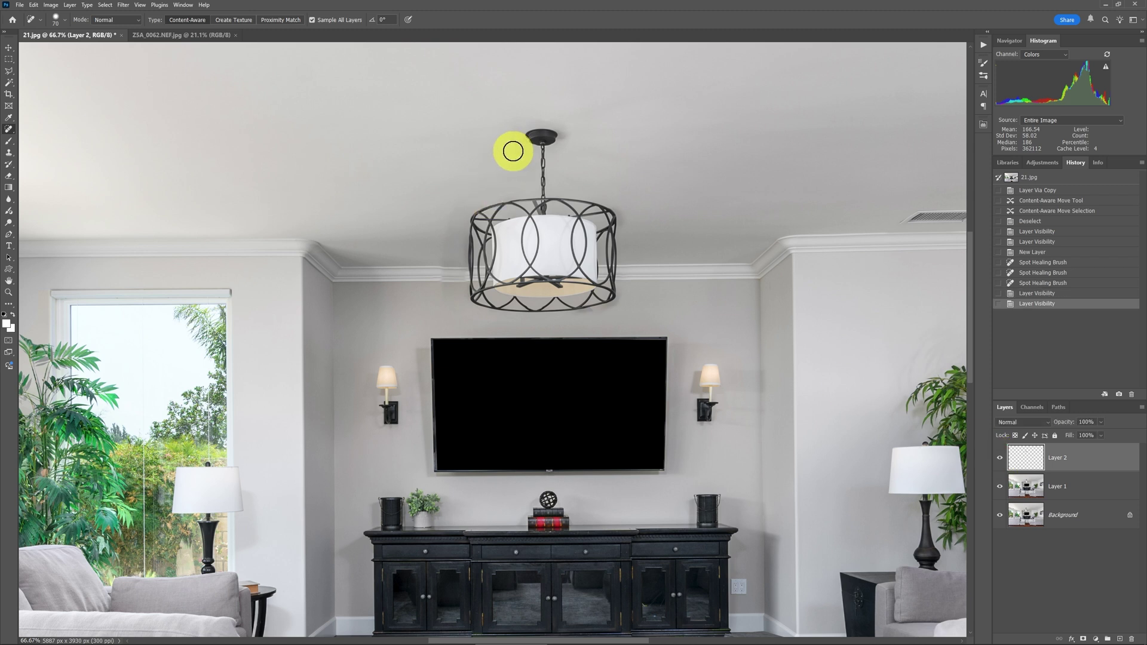
mouse_move(523, 156)
mouse_down()
mouse_move(514, 123)
mouse_move(514, 141)
mouse_up()
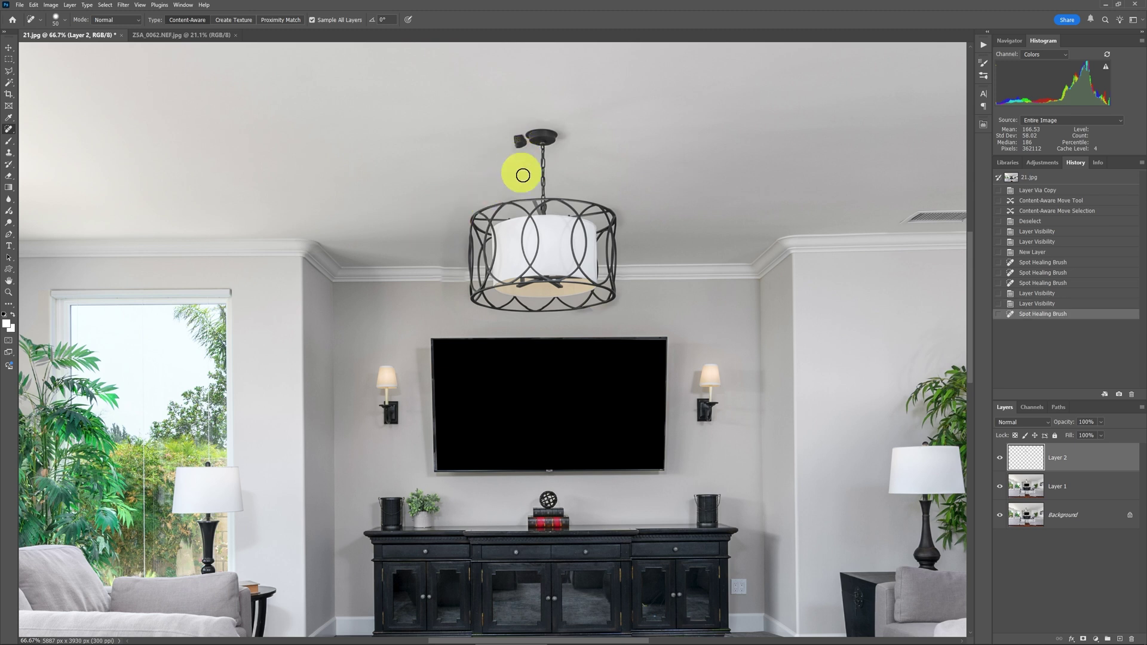
key(ctrl+z)
mouse_move(520, 146)
mouse_down()
mouse_move(512, 125)
mouse_move(514, 143)
mouse_up()
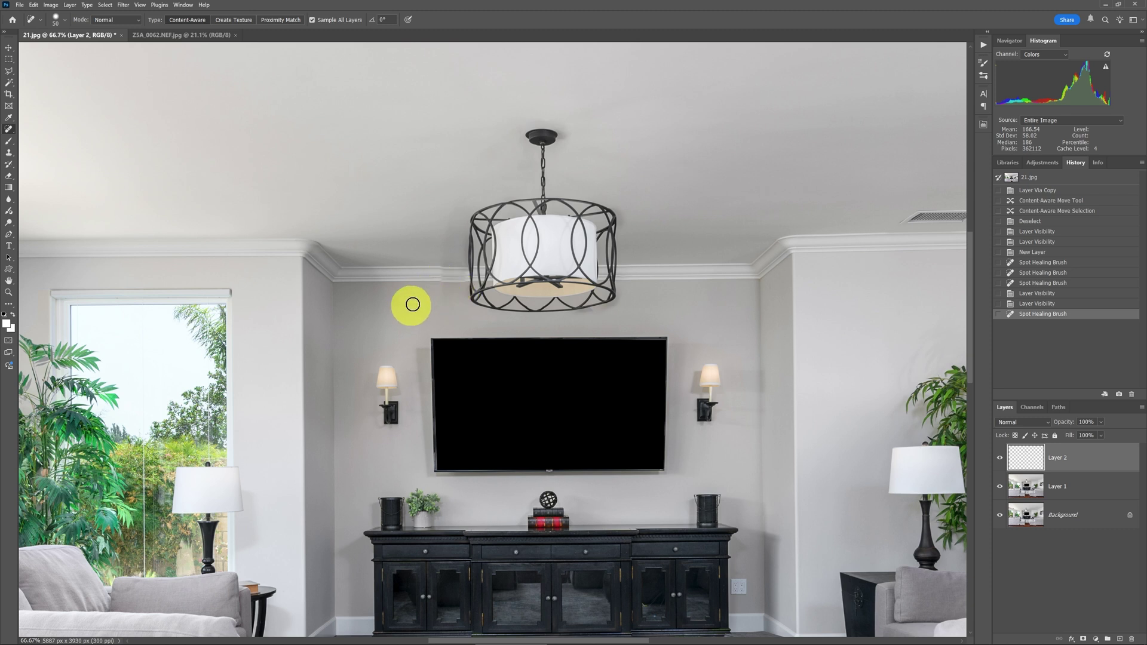
key(bracketright)
key(bracketright)
key(bracketright)
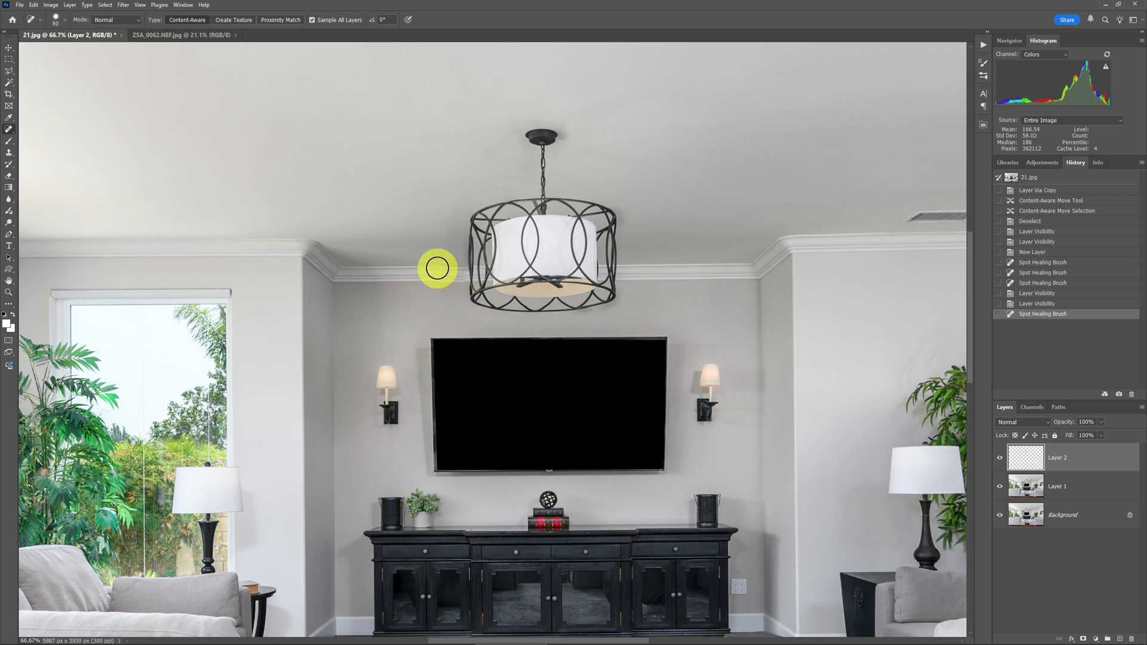
mouse_move(435, 262)
mouse_down()
mouse_move(450, 277)
mouse_move(418, 239)
mouse_up()
key(ctrl+z)
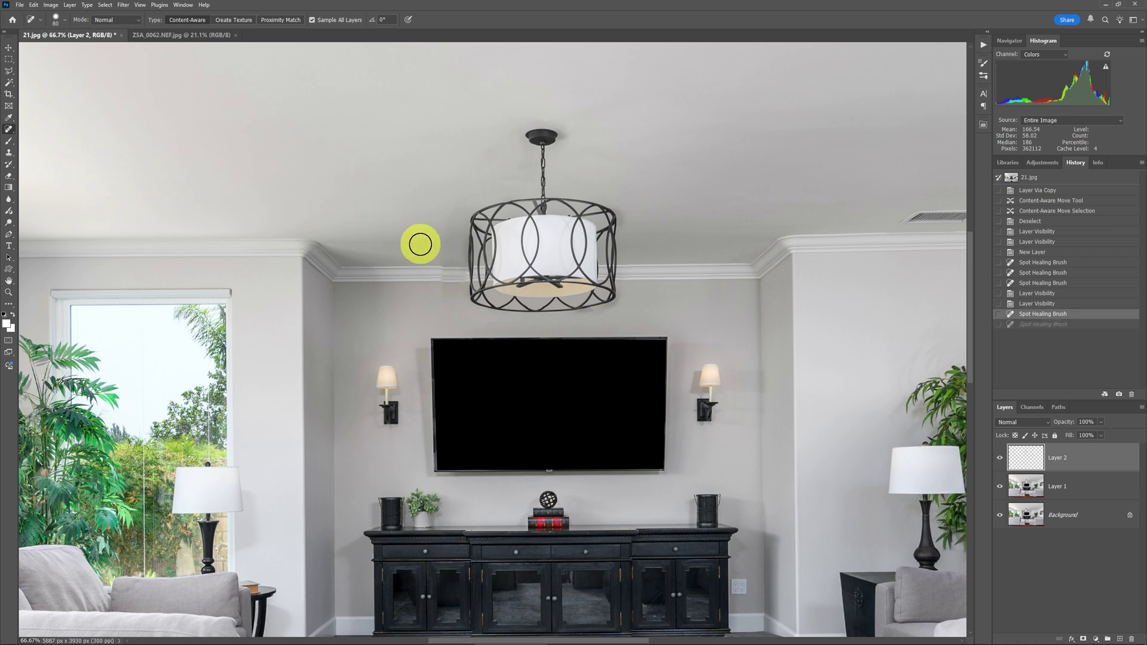
drag(454, 269, 438, 249)
key(ctrl+z)
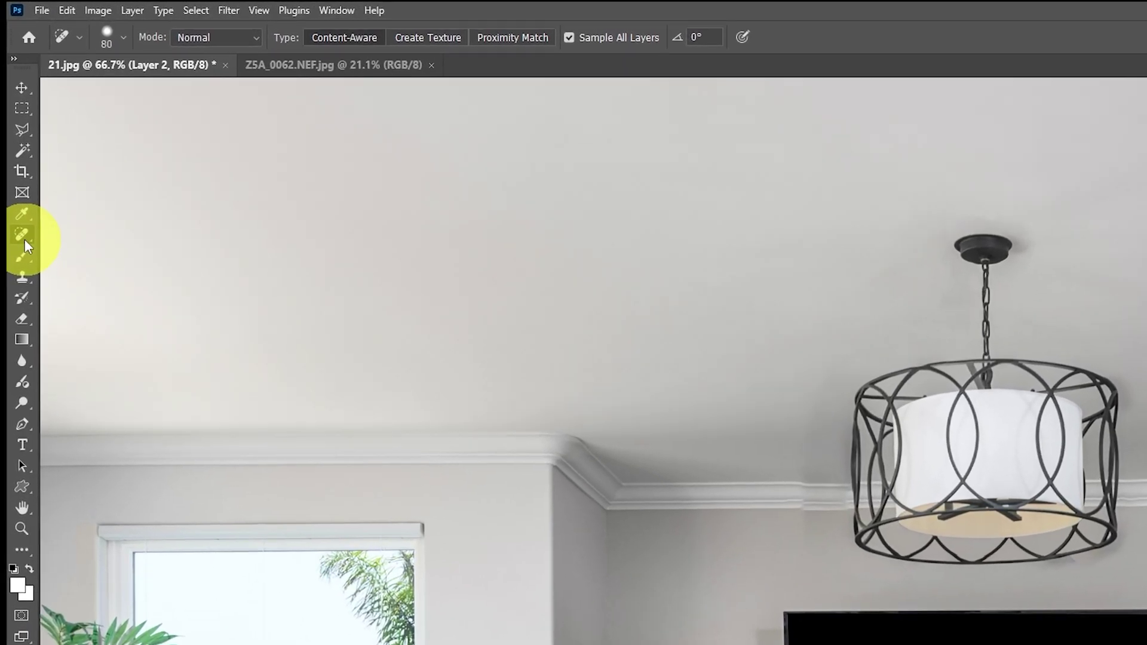
Erase the ceiling spot left of the chandelier with the Remove Tool at size 60
click(9, 129)
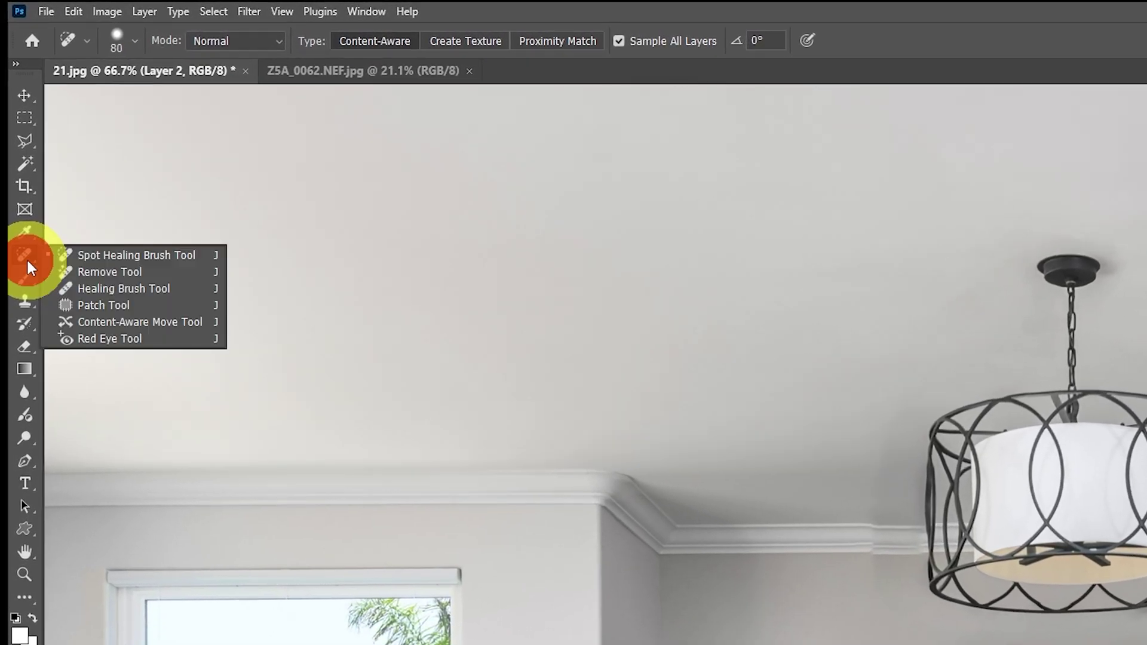
click(63, 272)
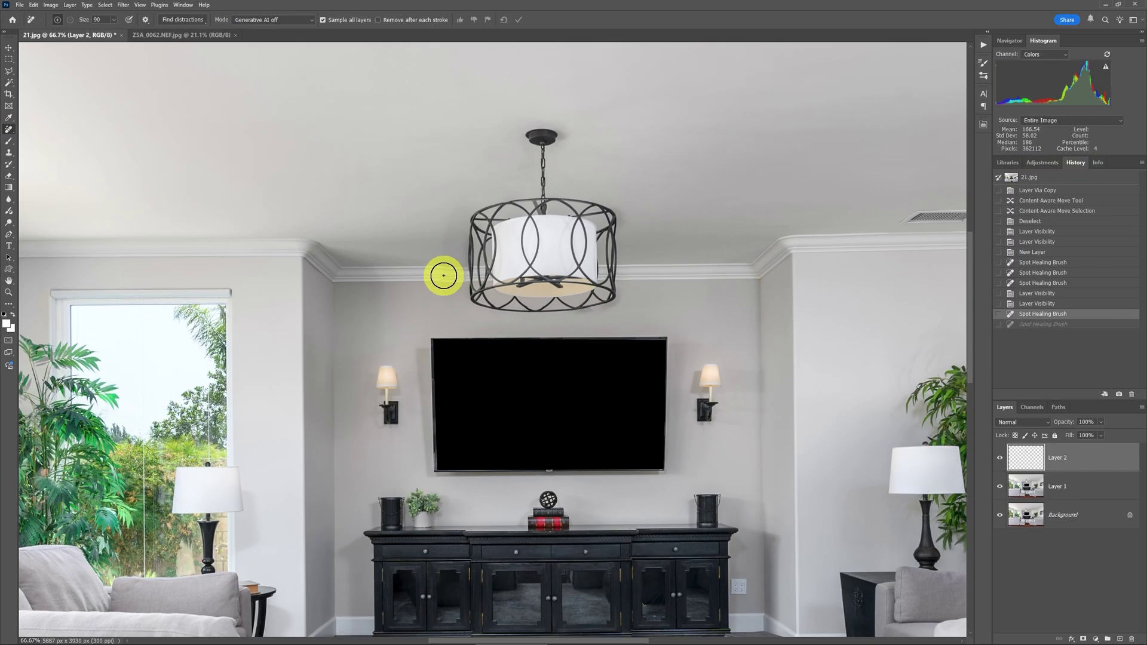
key(bracketleft)
key(bracketleft)
key(bracketleft)
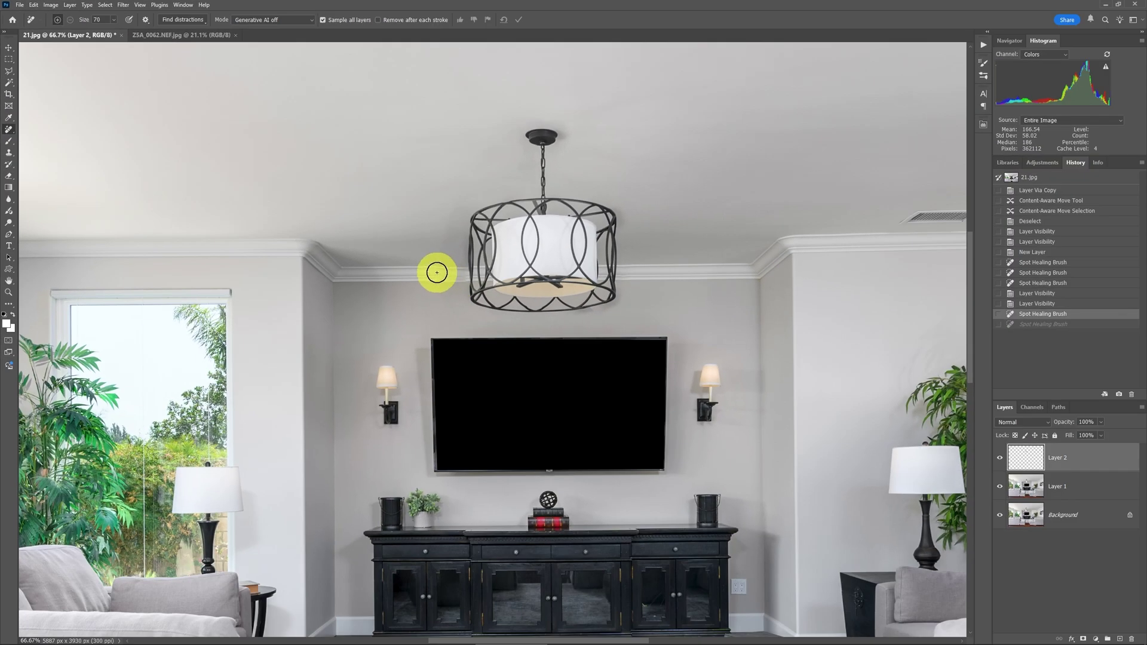
click(548, 330)
drag(440, 266, 448, 280)
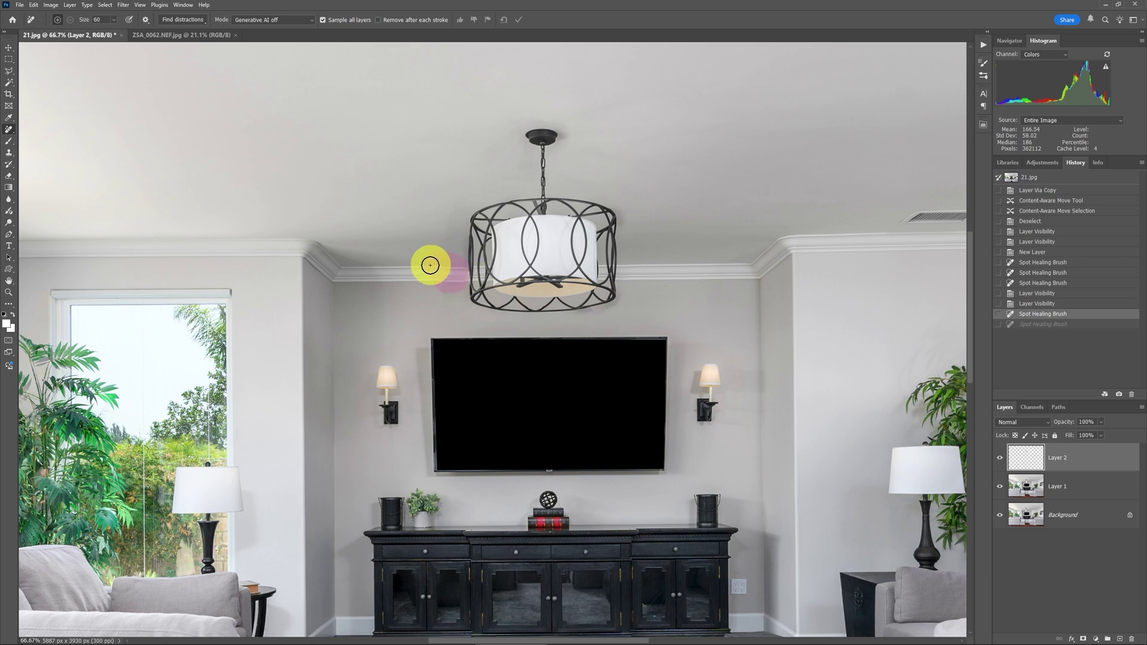
drag(446, 265, 448, 277)
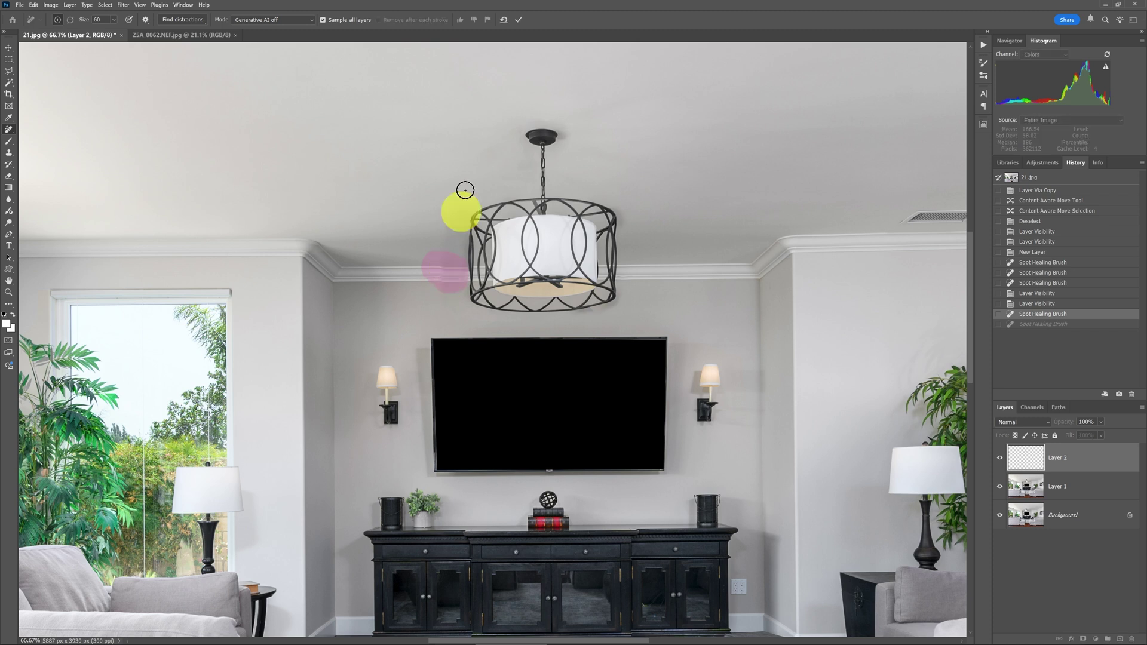
click(518, 21)
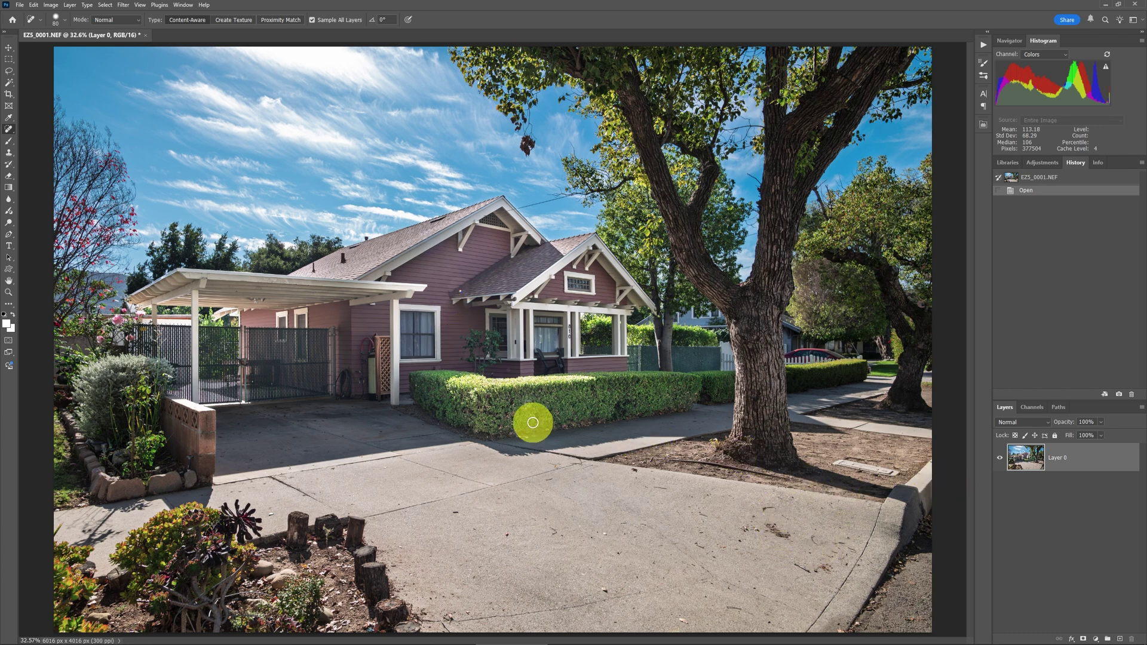
Add an empty Layer 1 above the house photo's Layer 0 with the Alt+L, N, L shortcut
key(alt+l)
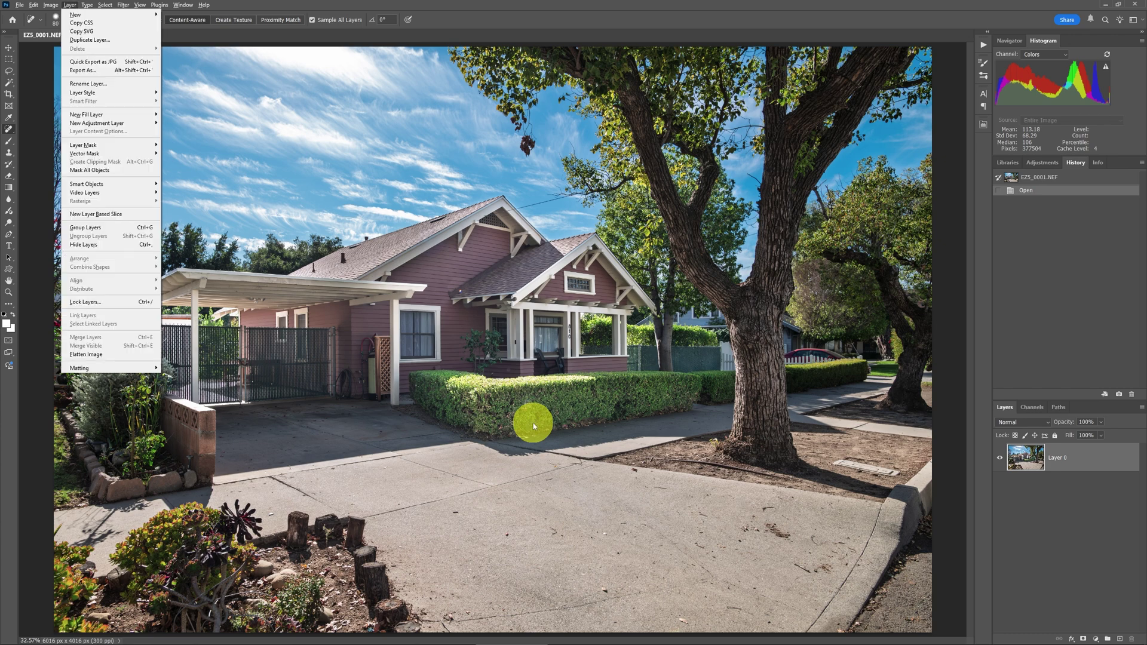
key(n)
key(l)
key(Return)
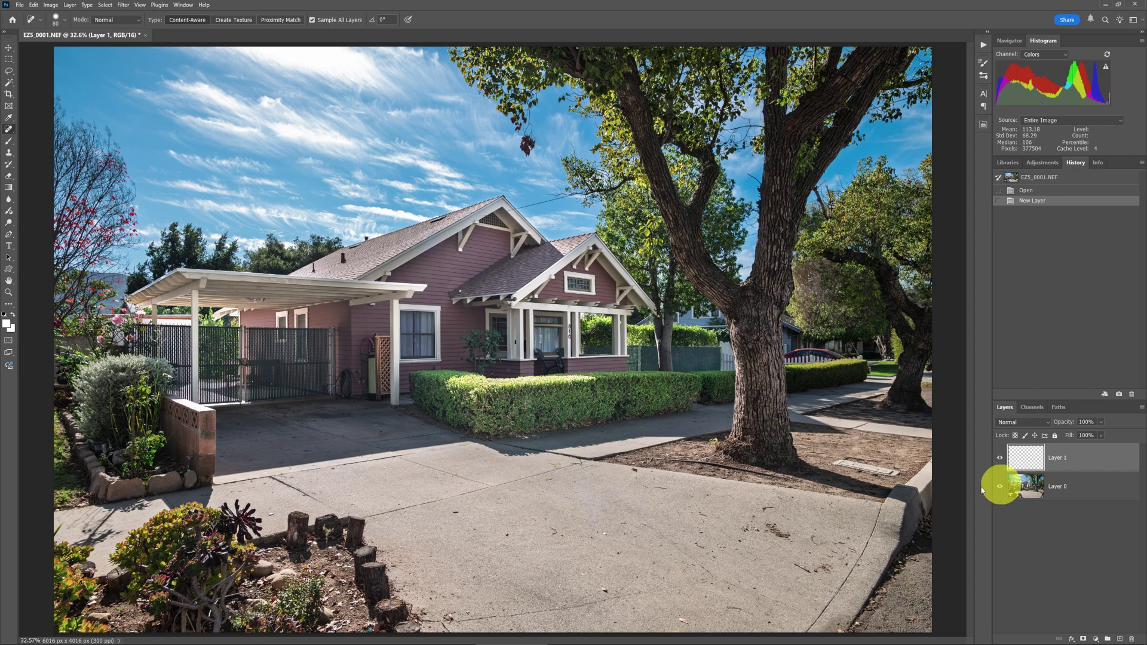
Zoom the house photo to 50%, pan to the driveway, and choose the Spot Healing Brush
key(z)
click(715, 550)
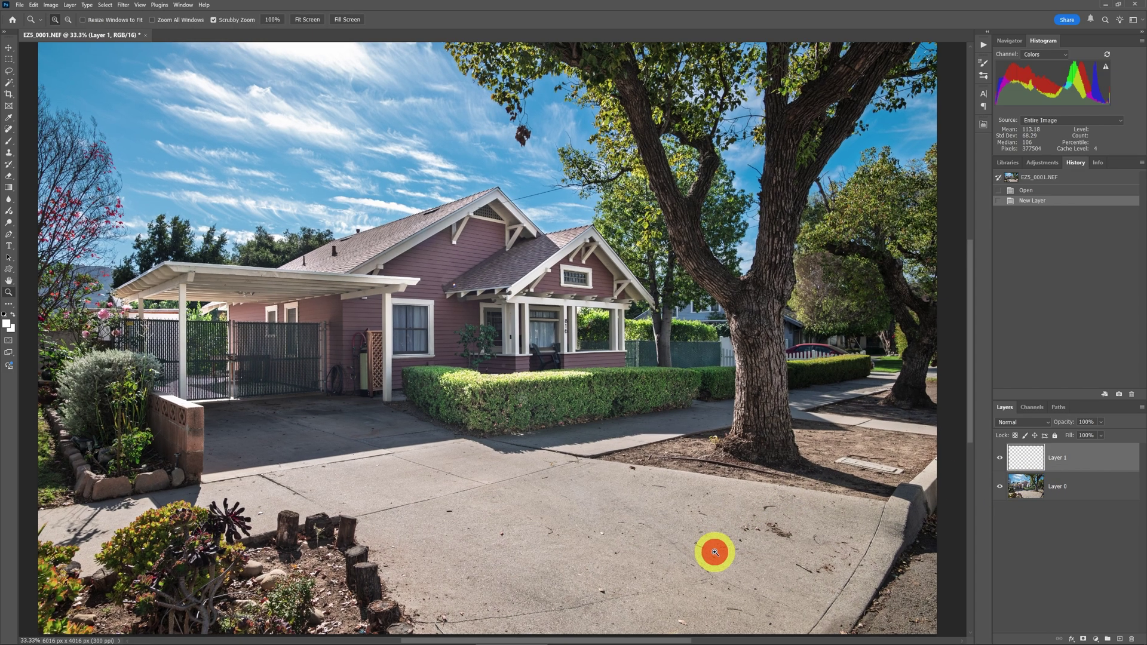
drag(722, 554, 679, 464)
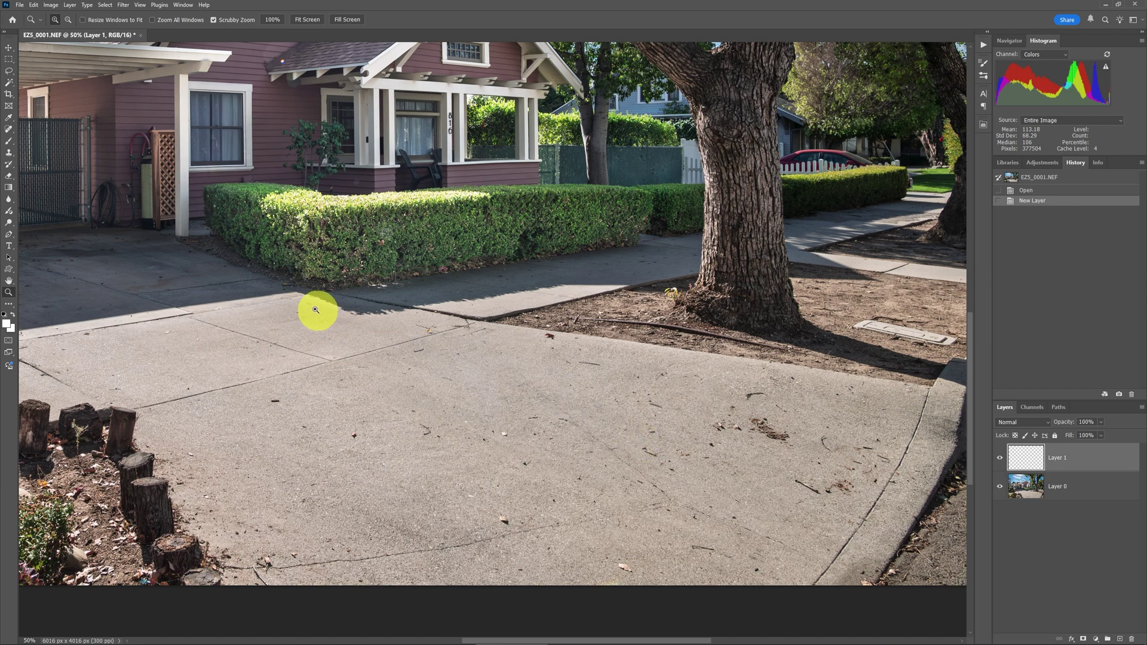
click(9, 129)
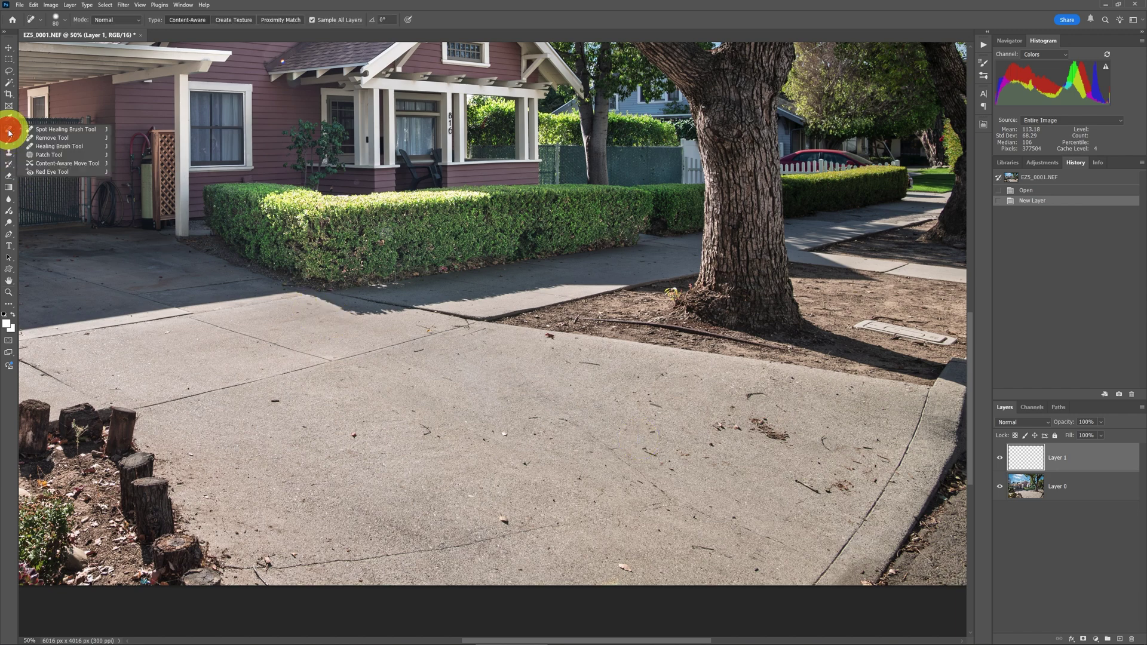
click(53, 131)
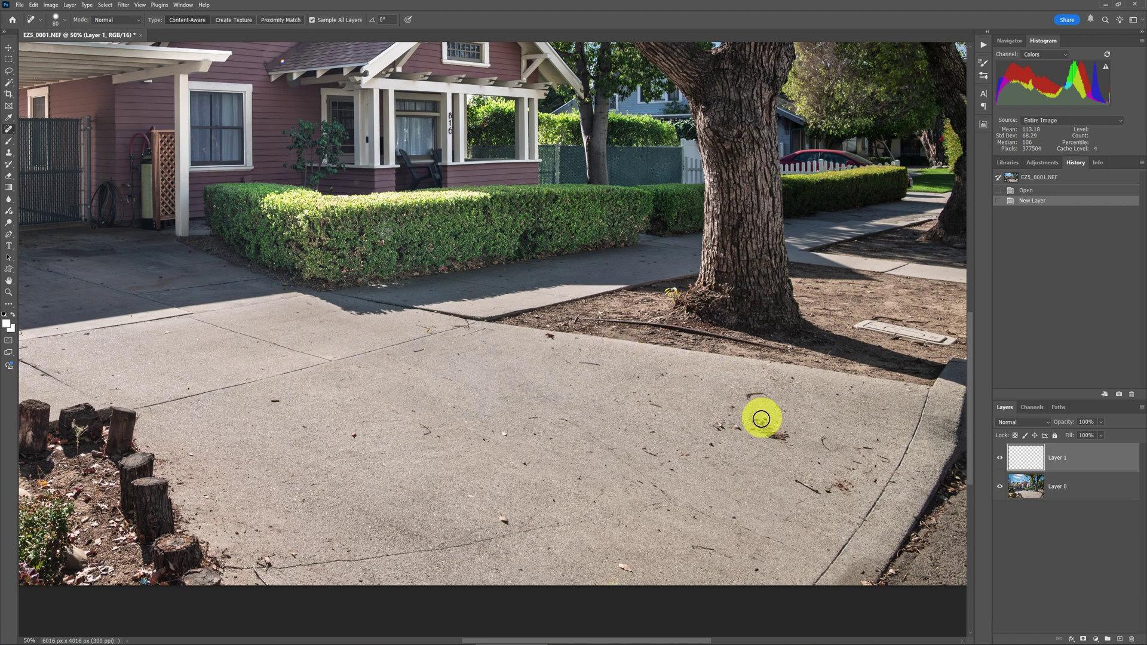
Heal the debris specks, leaves and streaks on the upper and right side of the driveway
mouse_move(752, 419)
mouse_down()
mouse_move(781, 438)
mouse_move(768, 400)
mouse_move(730, 410)
mouse_move(741, 405)
mouse_up()
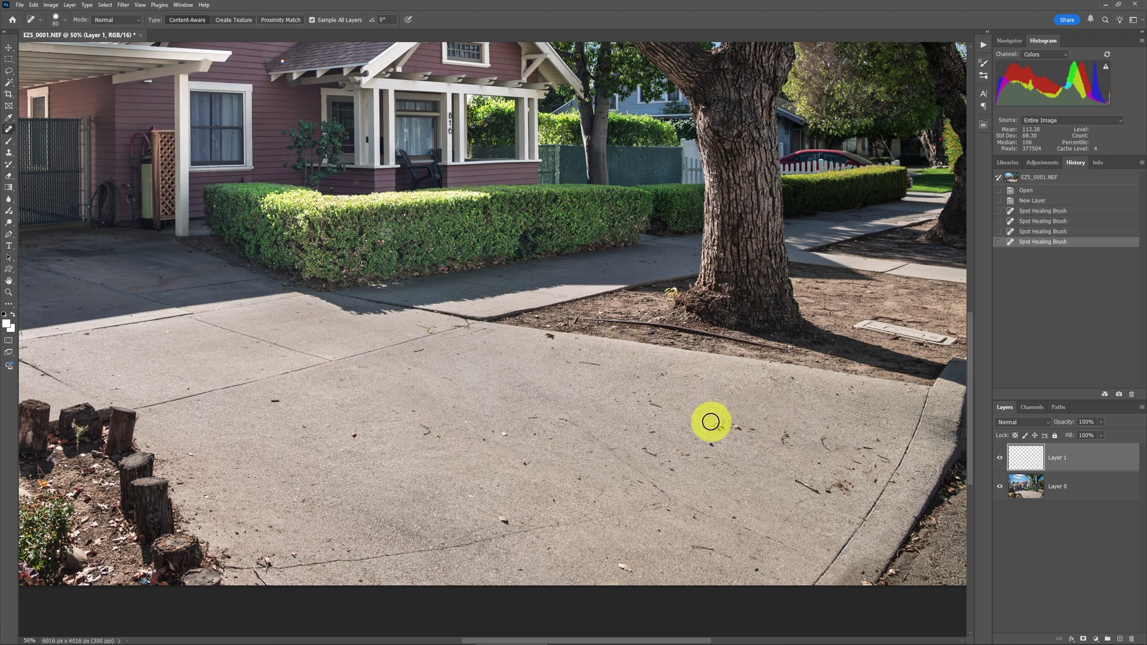
mouse_move(710, 421)
mouse_down()
mouse_move(759, 430)
mouse_move(717, 442)
mouse_up()
click(712, 446)
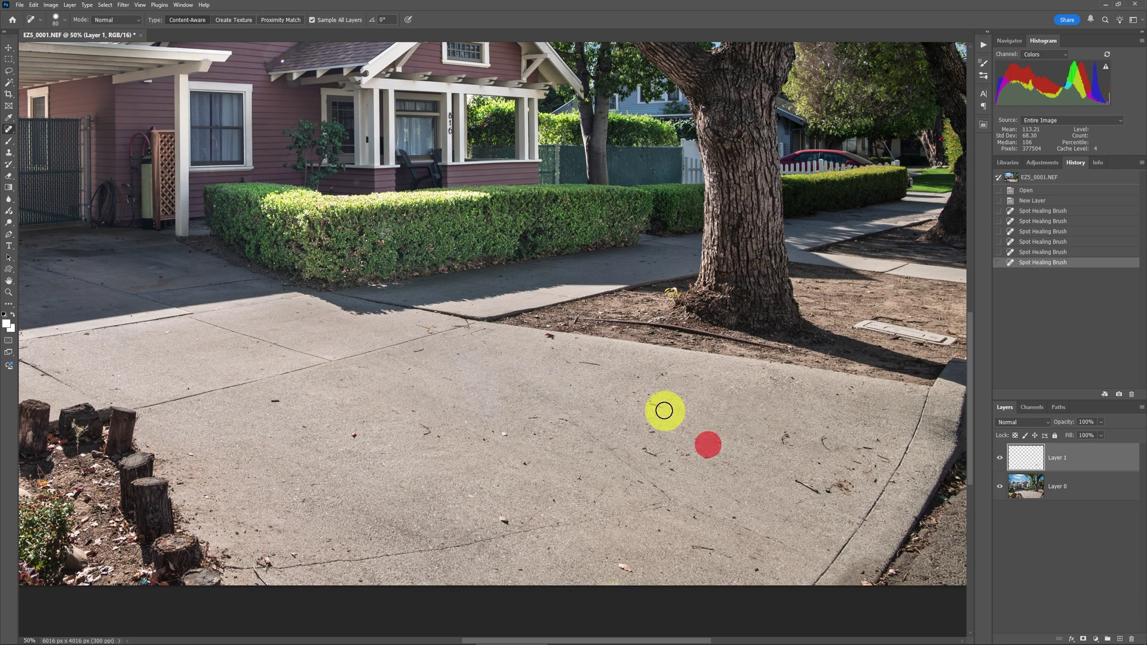
click(660, 407)
click(561, 361)
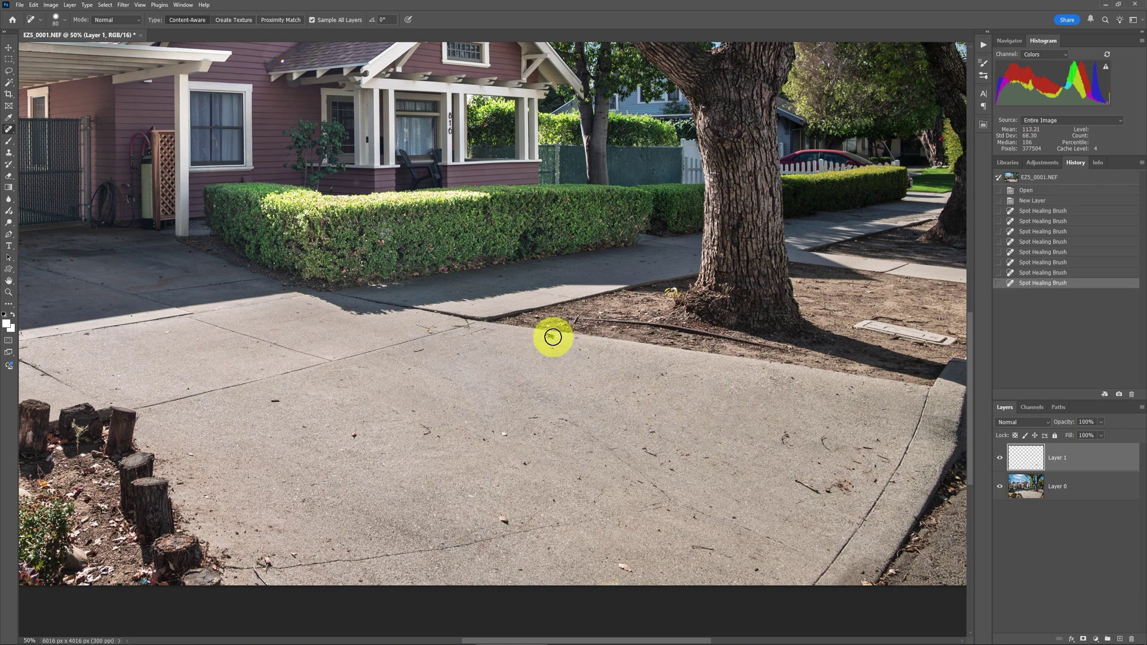
click(552, 337)
drag(792, 476, 819, 490)
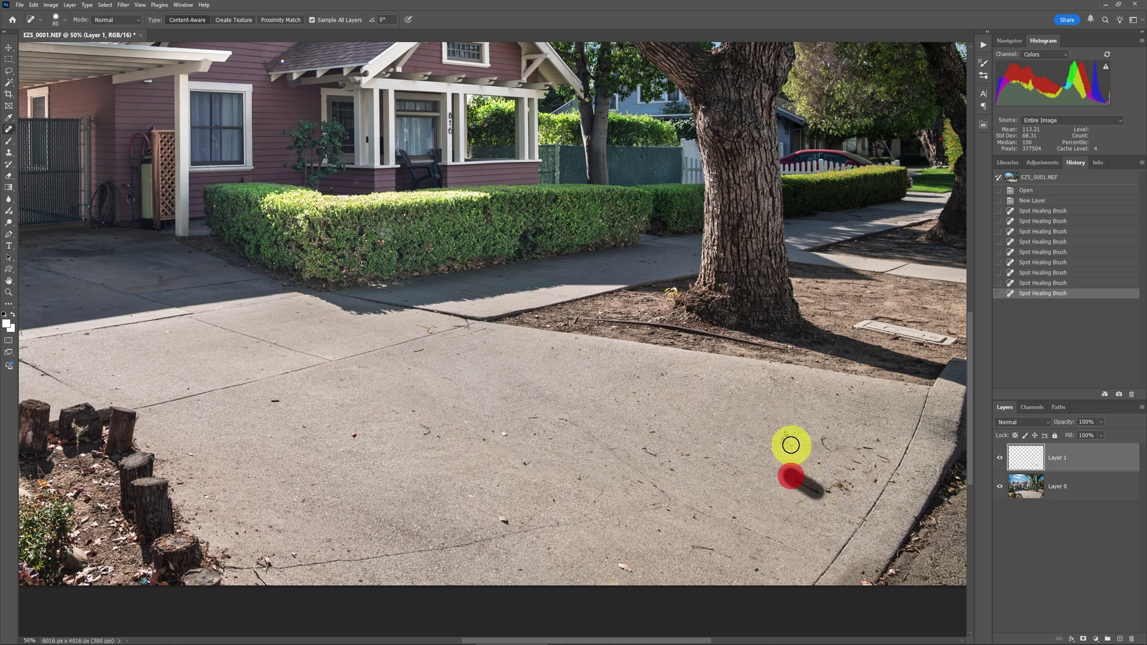
click(783, 439)
click(822, 436)
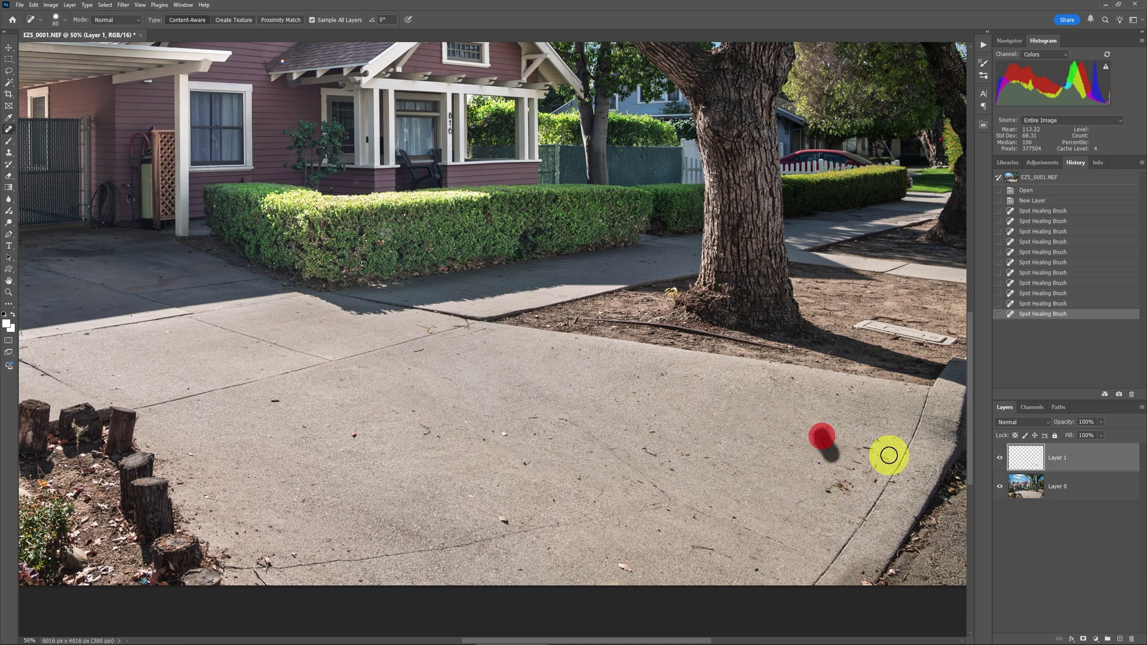
click(886, 456)
click(858, 459)
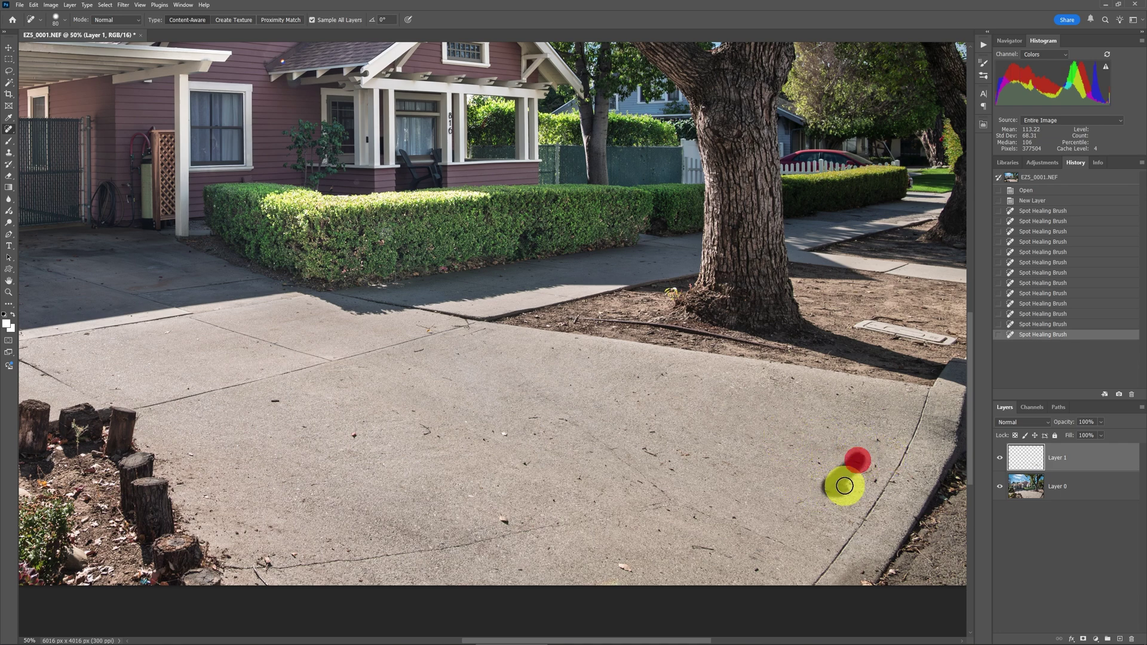
drag(844, 485, 876, 453)
click(875, 440)
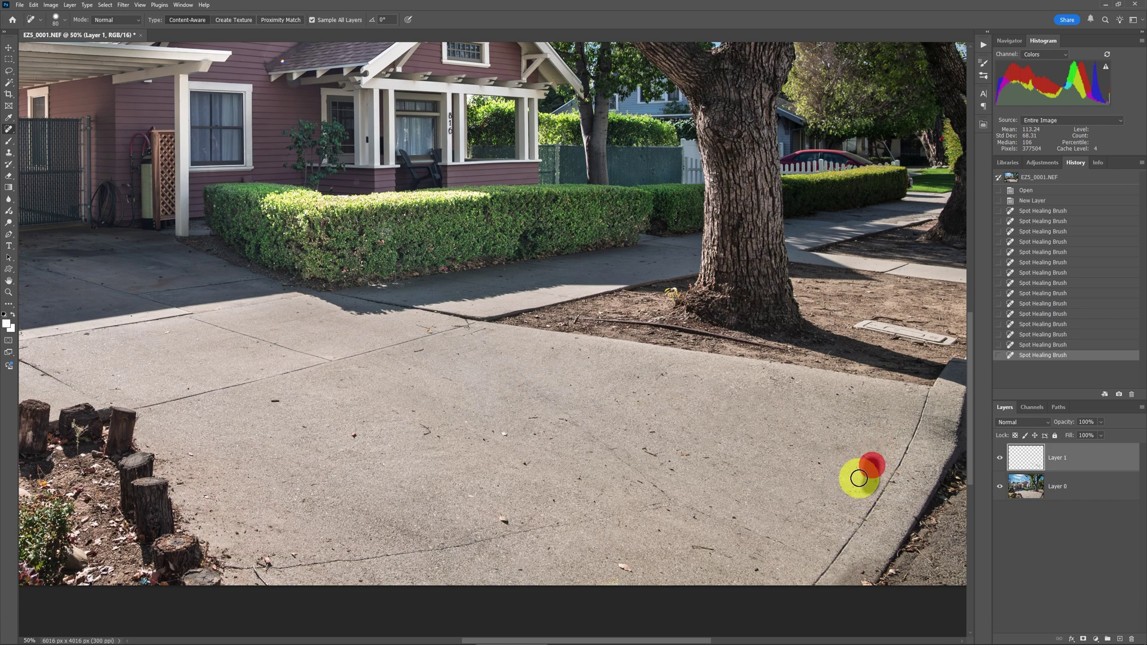
click(819, 461)
Heal the remaining specks on the middle, left and lower driveway, then fit the photo on screen
click(641, 446)
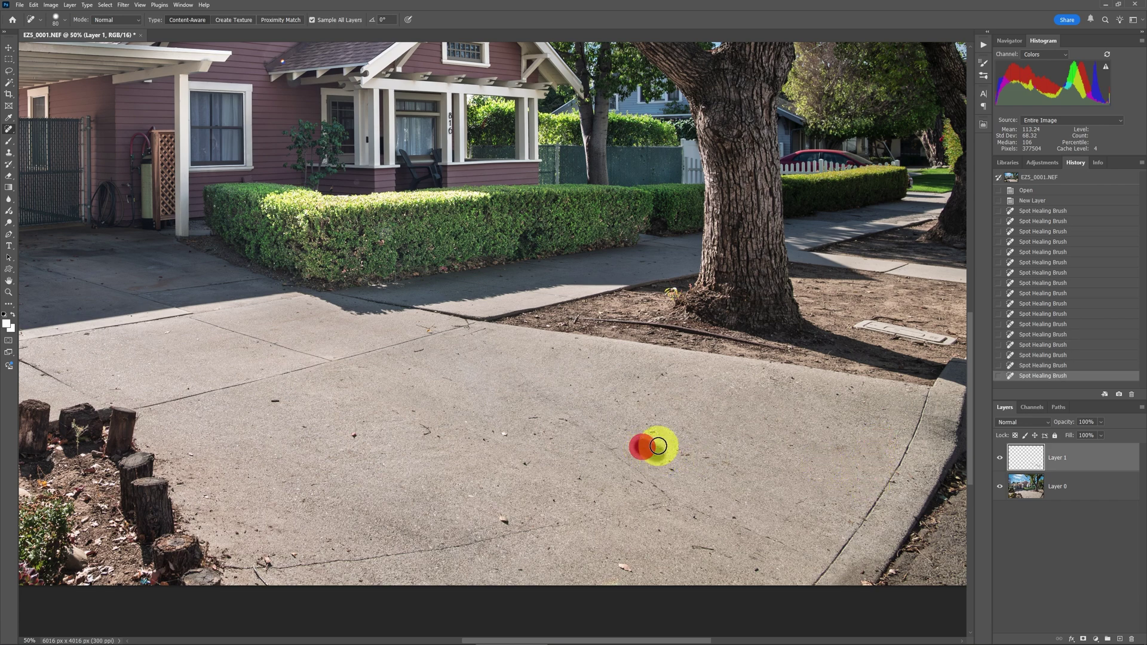
click(658, 446)
click(674, 448)
mouse_move(676, 451)
mouse_down()
mouse_move(712, 463)
mouse_move(673, 465)
mouse_up()
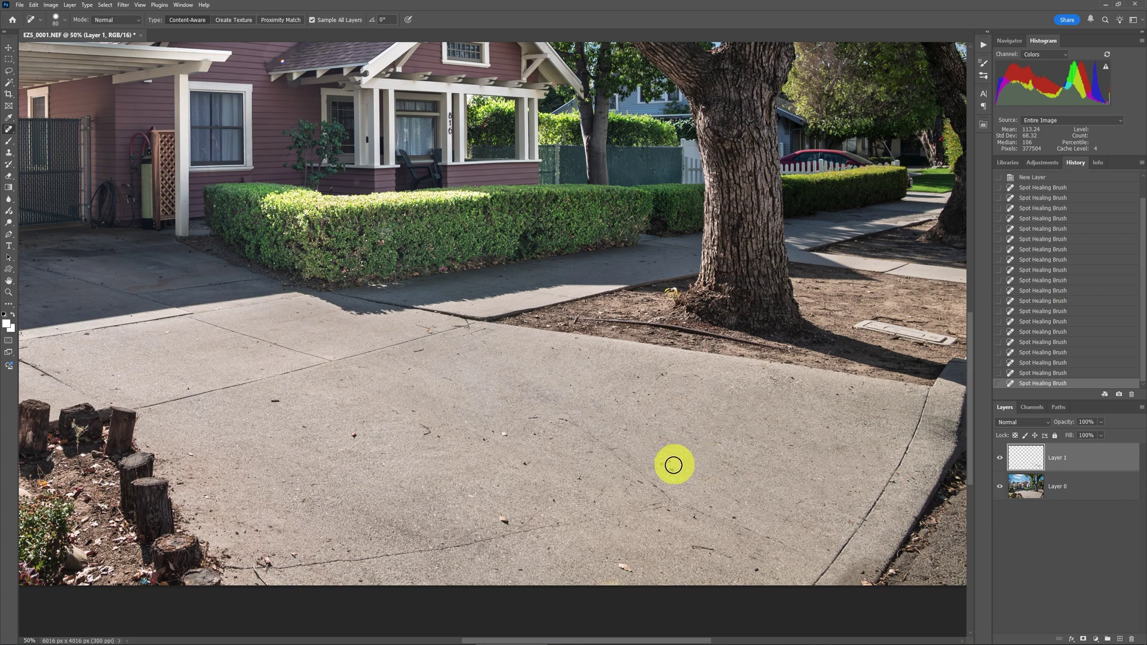
click(671, 463)
click(420, 423)
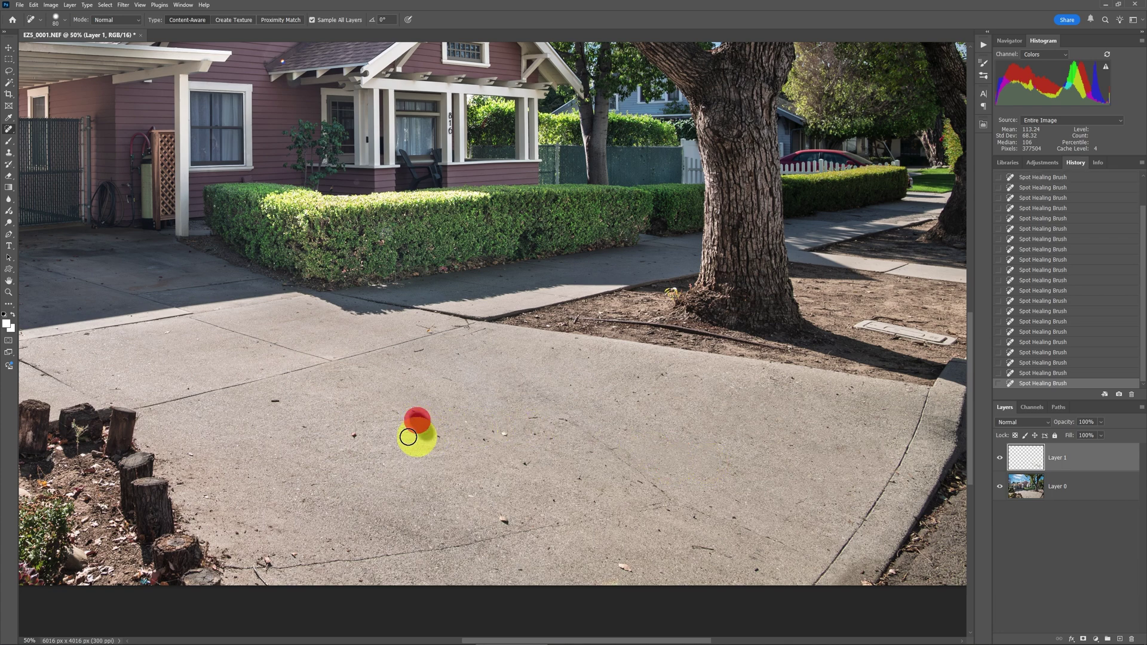
click(354, 434)
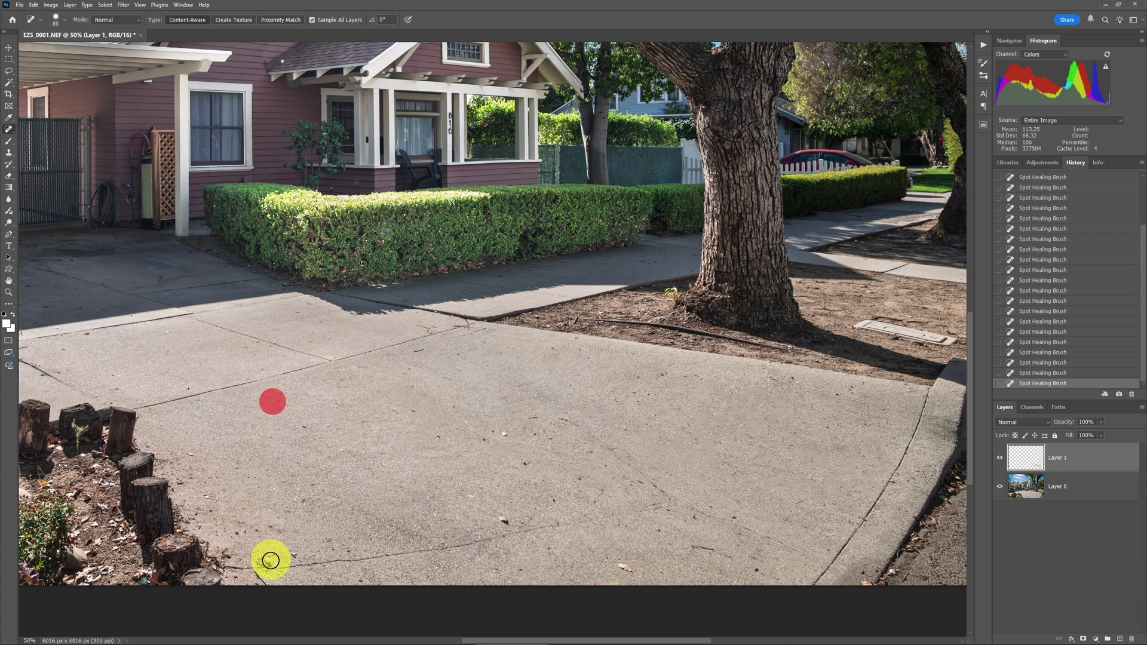
click(261, 561)
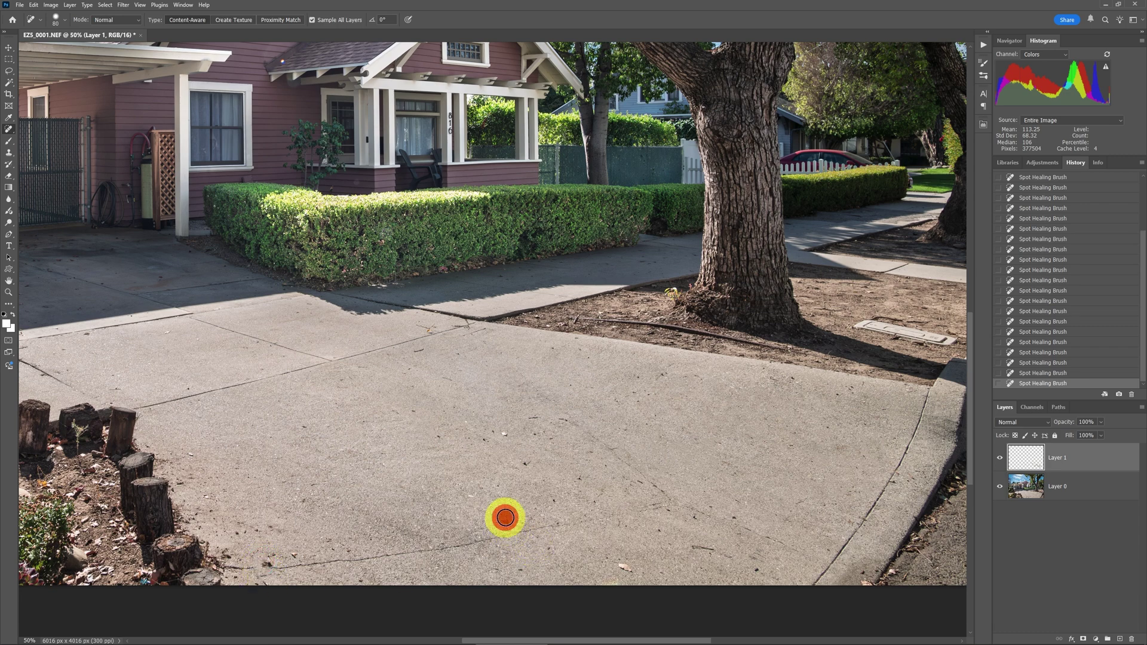
click(624, 564)
click(695, 548)
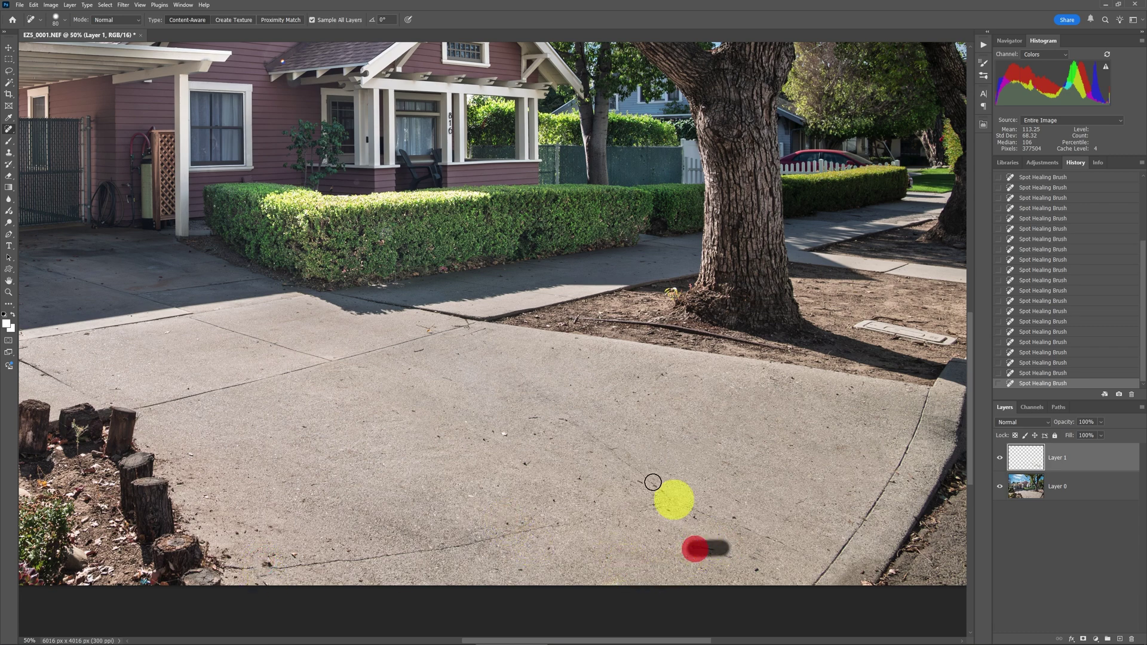
mouse_move(523, 450)
mouse_down()
mouse_move(490, 437)
mouse_move(533, 432)
mouse_up()
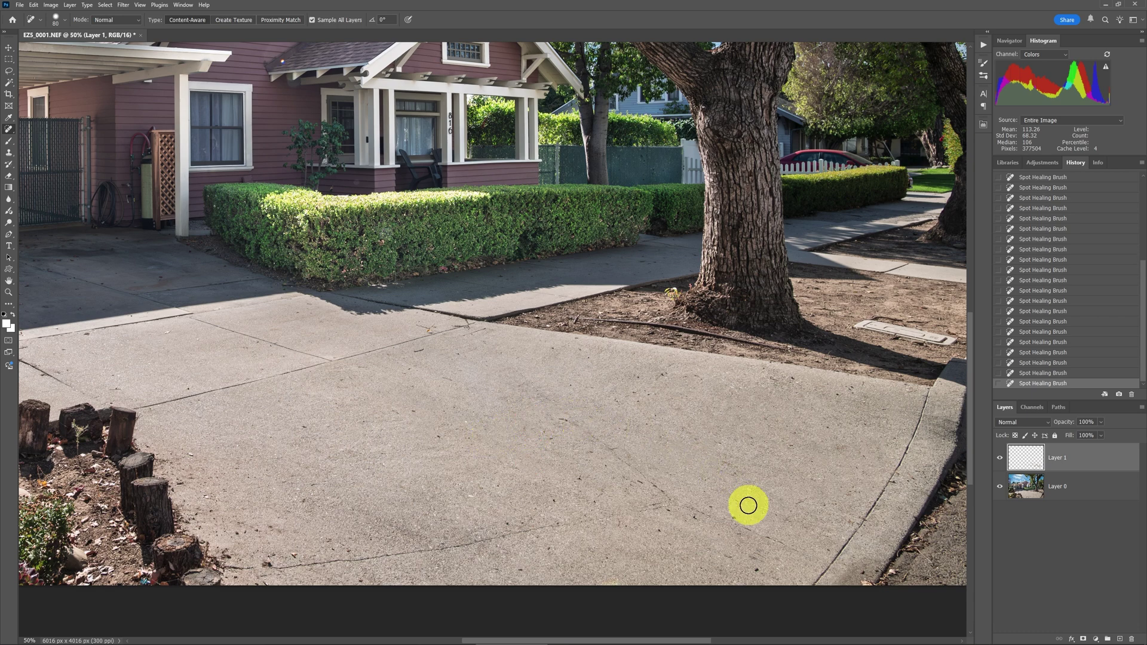
click(736, 515)
key(ctrl+0)
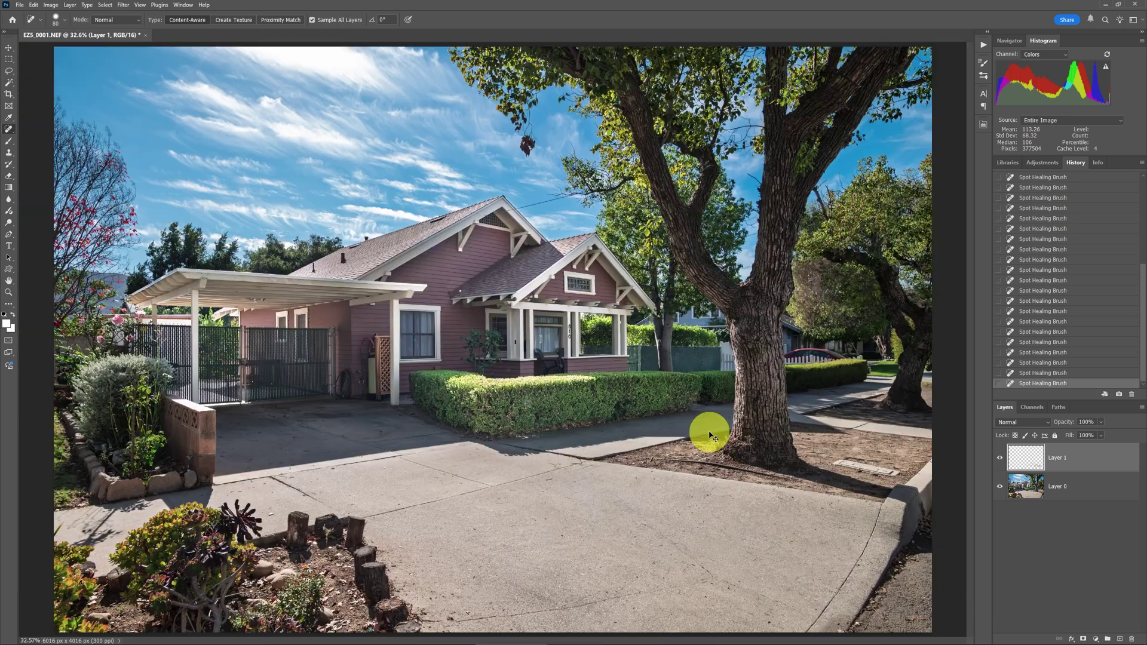
Hide and reshow Layer 1 to compare the driveway with and without the cleanup
click(1001, 458)
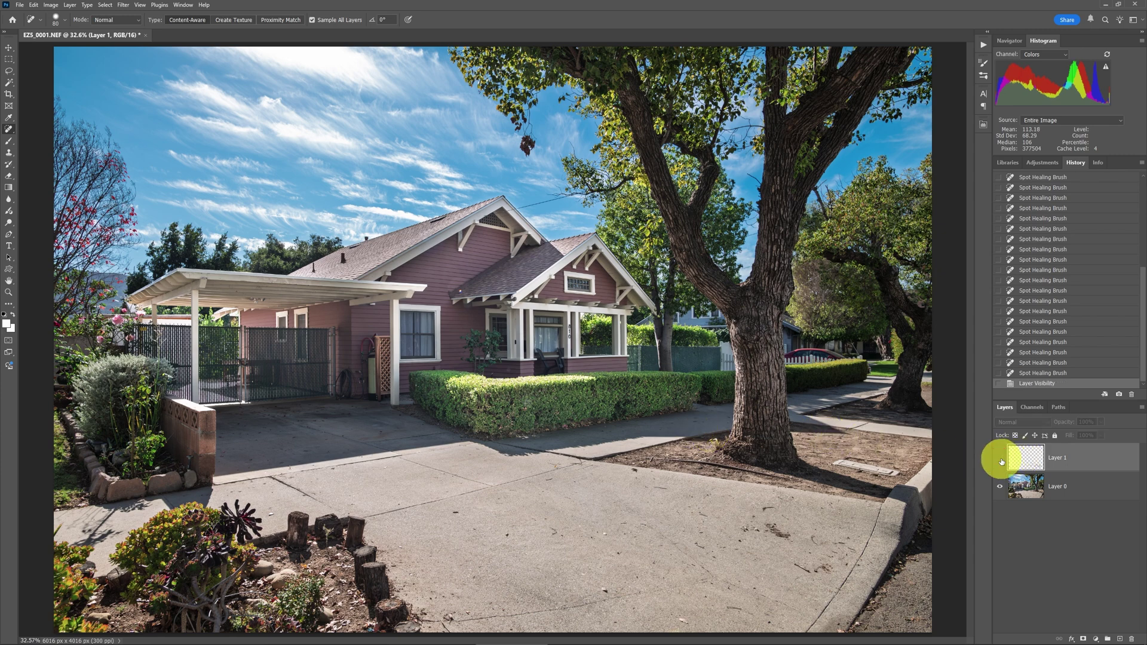
click(1002, 460)
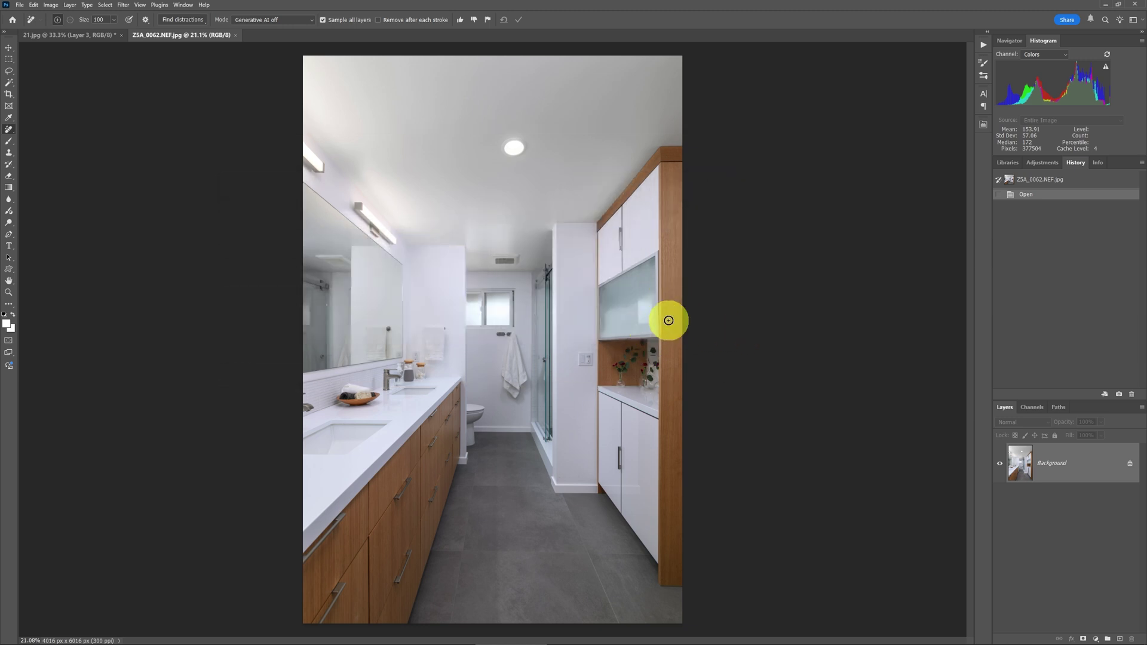
Crop the bathroom photo on a cleared Ratio preset, widening the canvas past its right edge
click(8, 94)
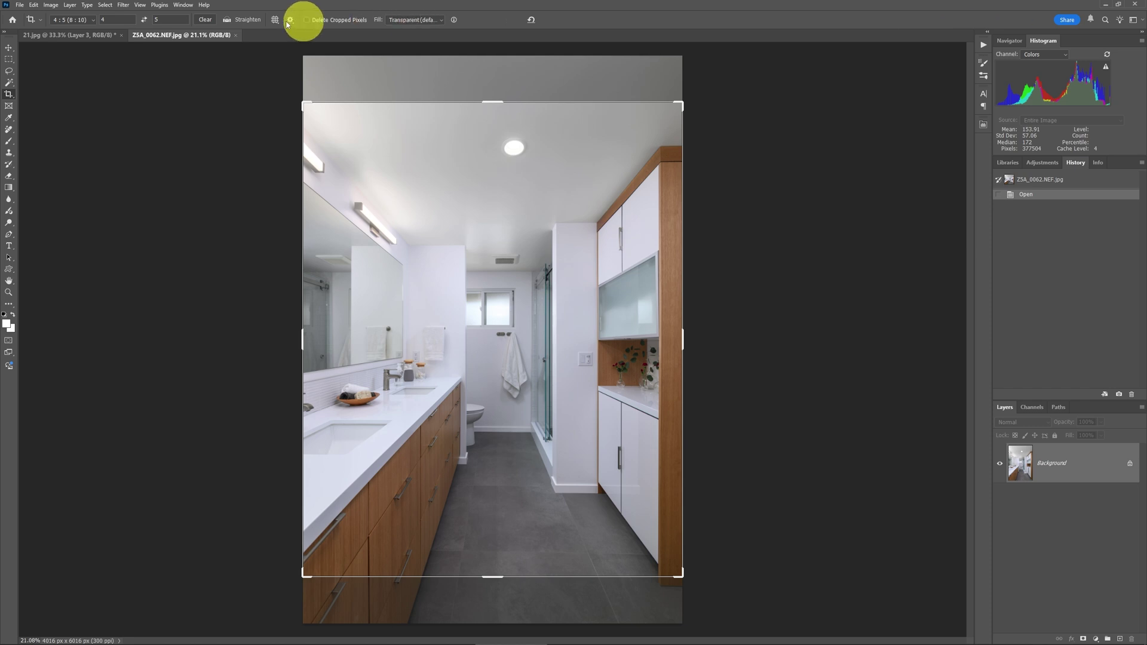
click(84, 21)
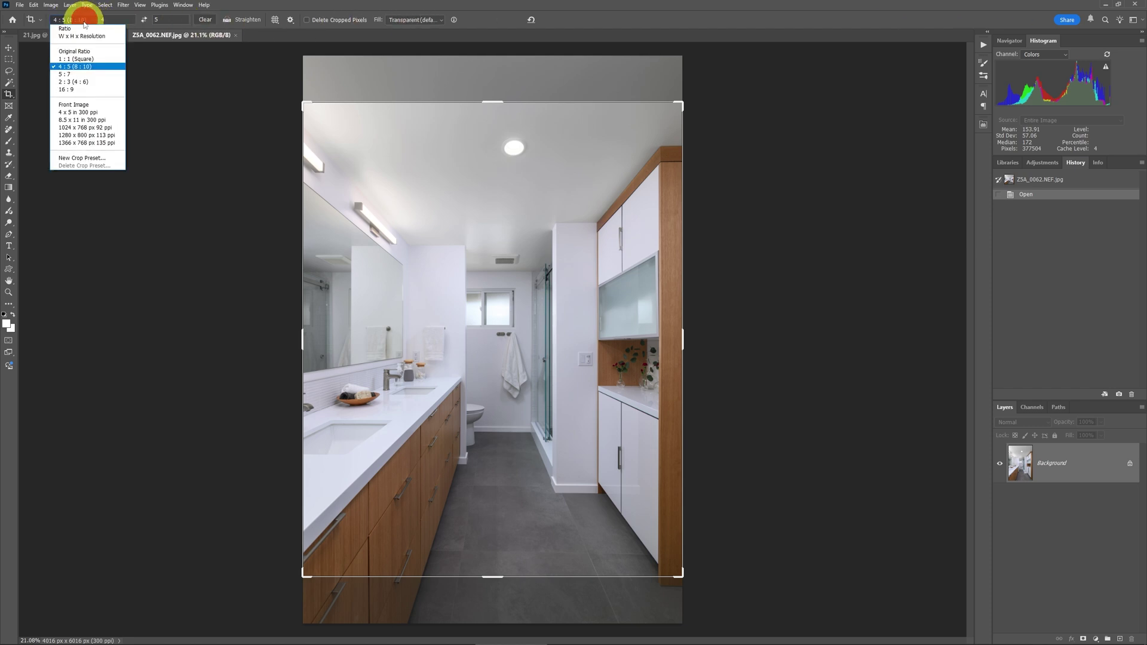
click(82, 26)
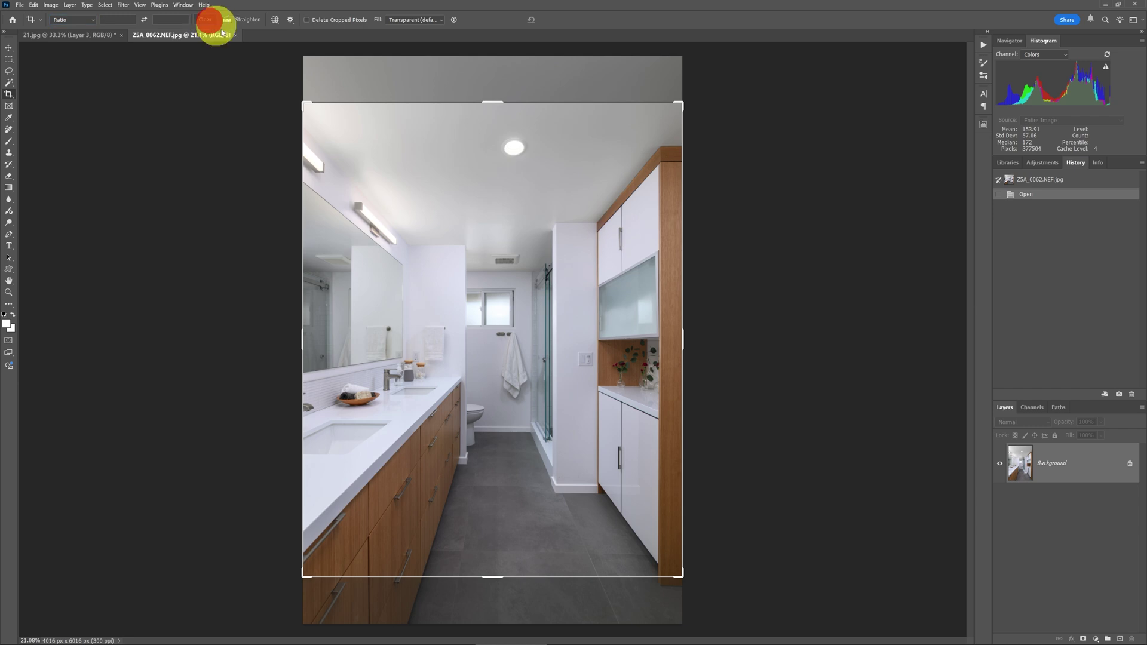
click(206, 20)
click(470, 175)
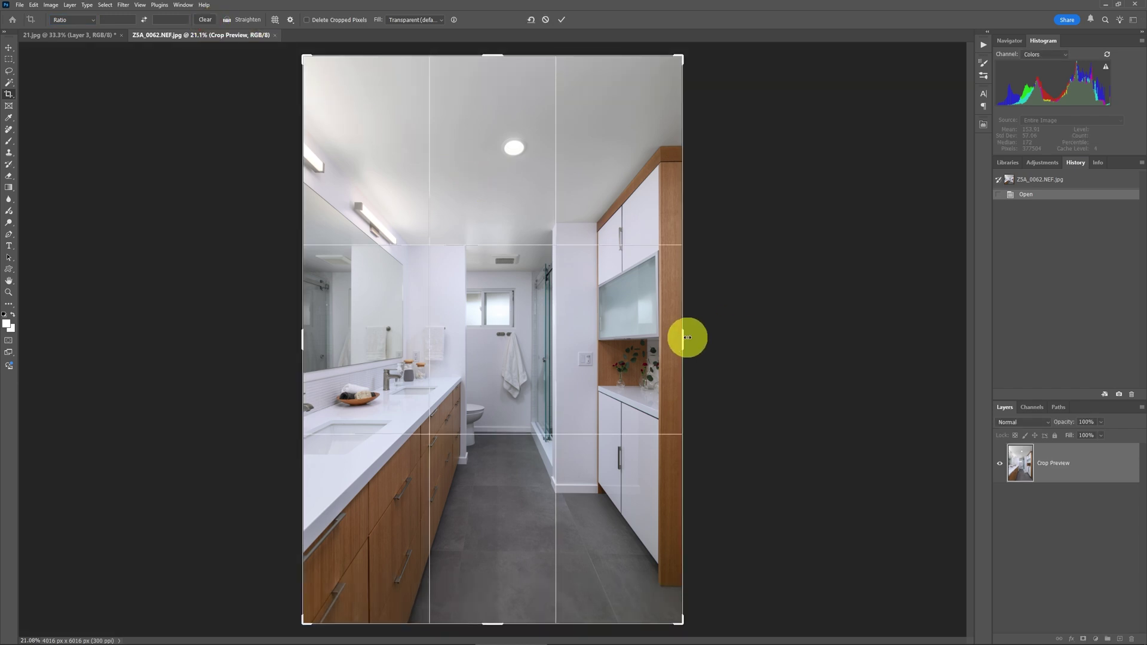
drag(683, 339, 695, 339)
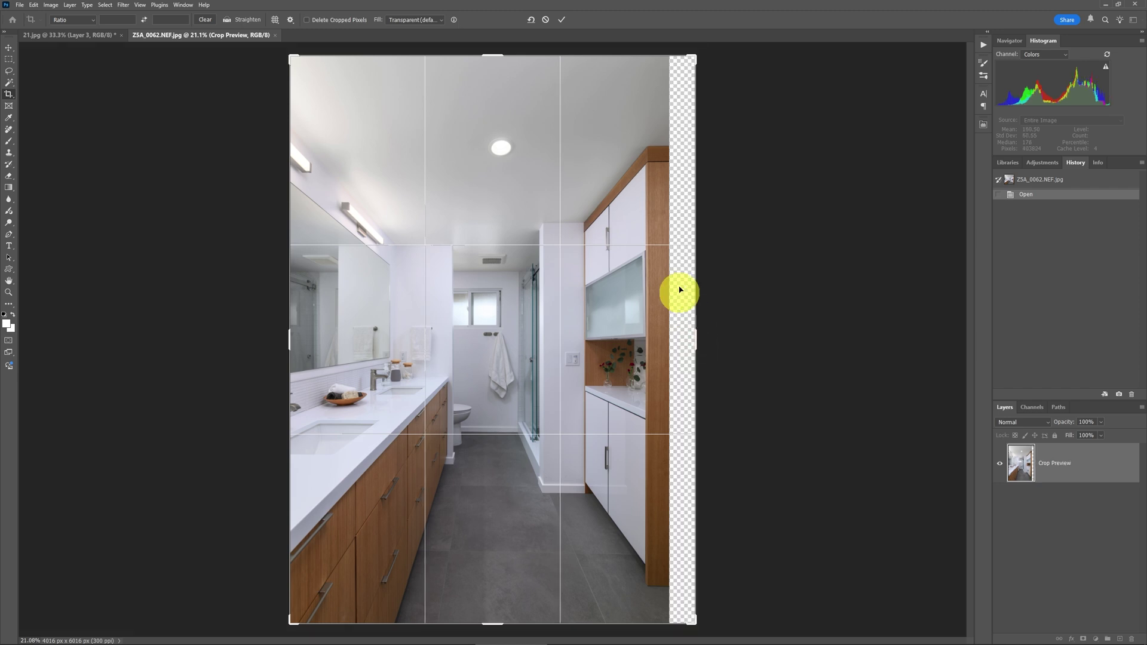
click(562, 21)
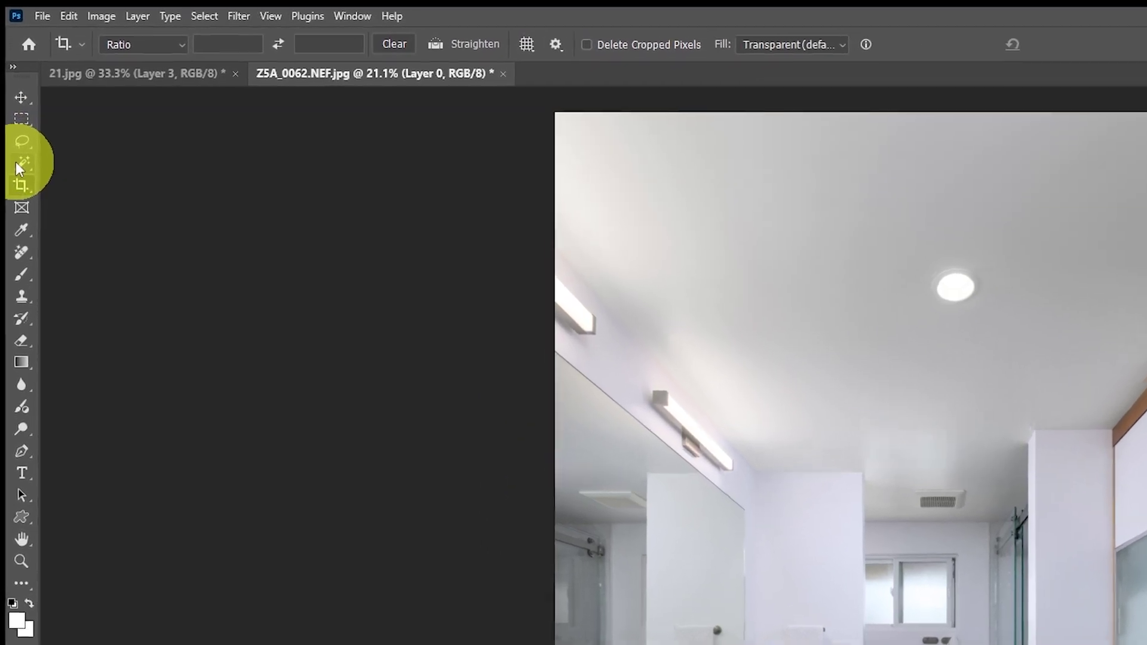
click(5, 81)
Select the transparent right-edge strip with the Magic Wand tool
click(16, 167)
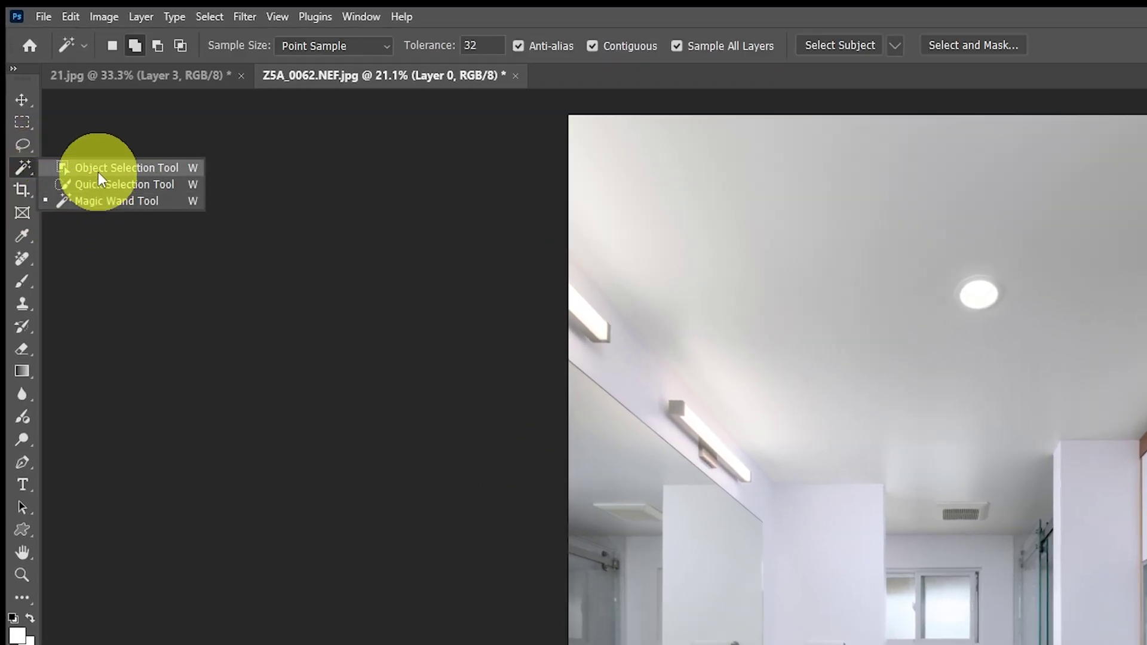
click(99, 202)
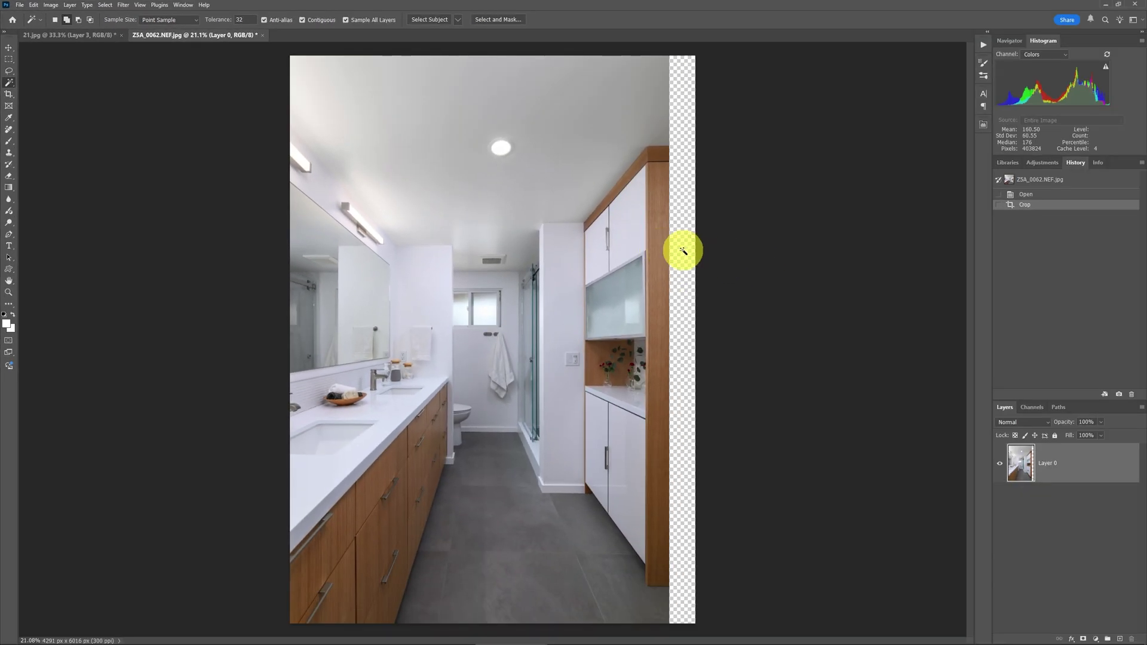
click(683, 251)
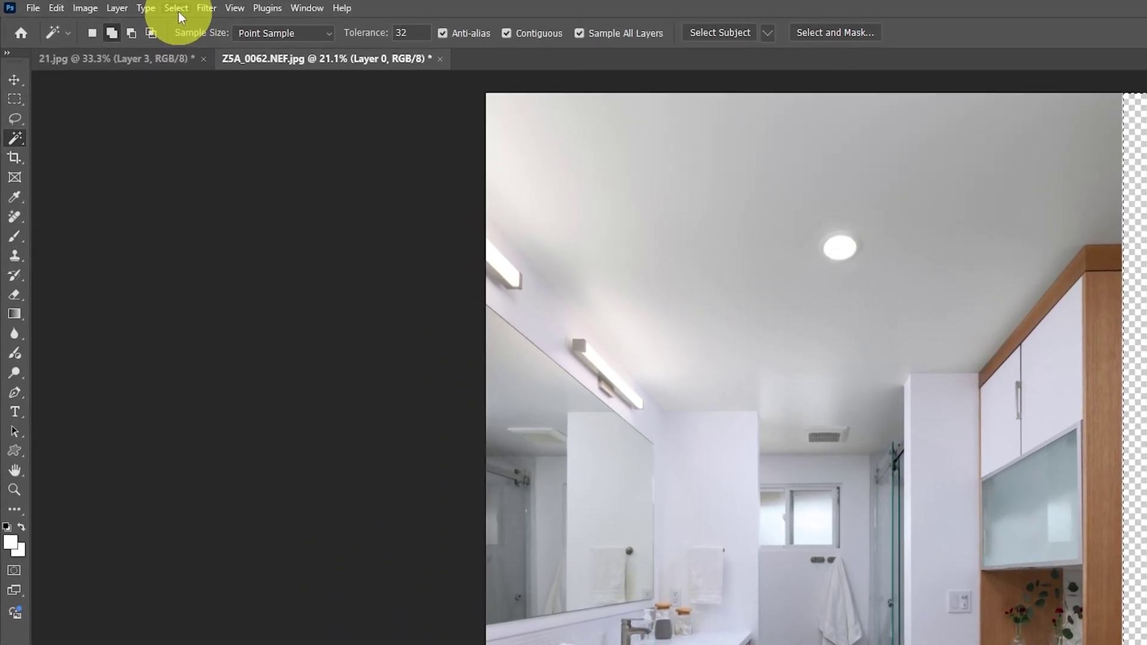
Expand the strip selection by 20 pixels
click(118, 5)
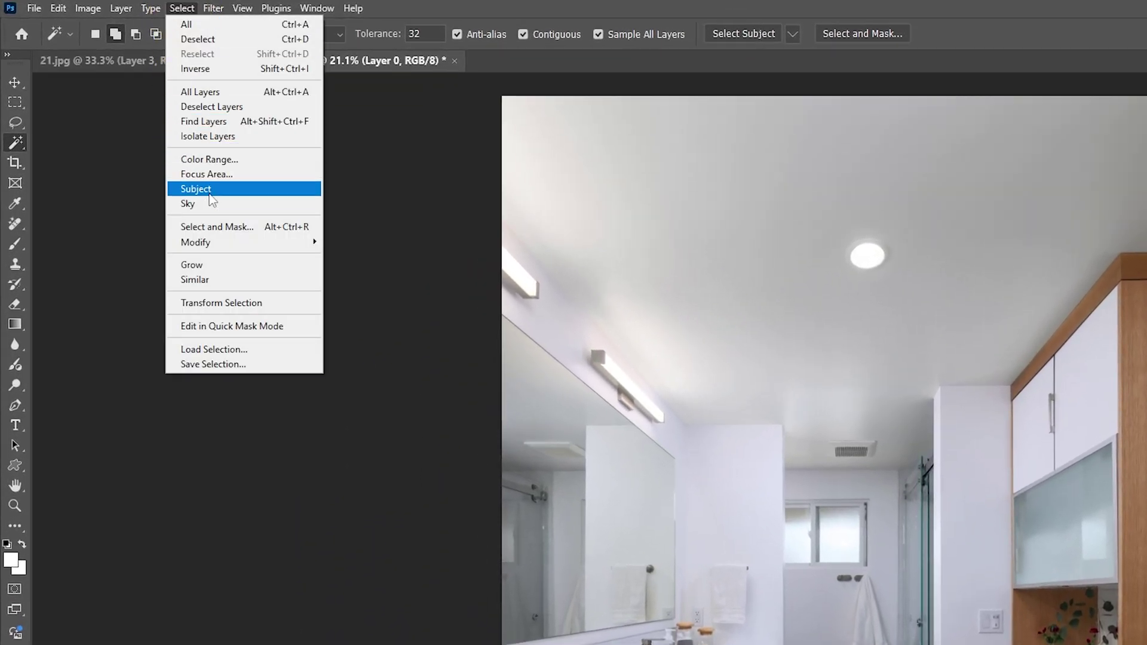
click(227, 242)
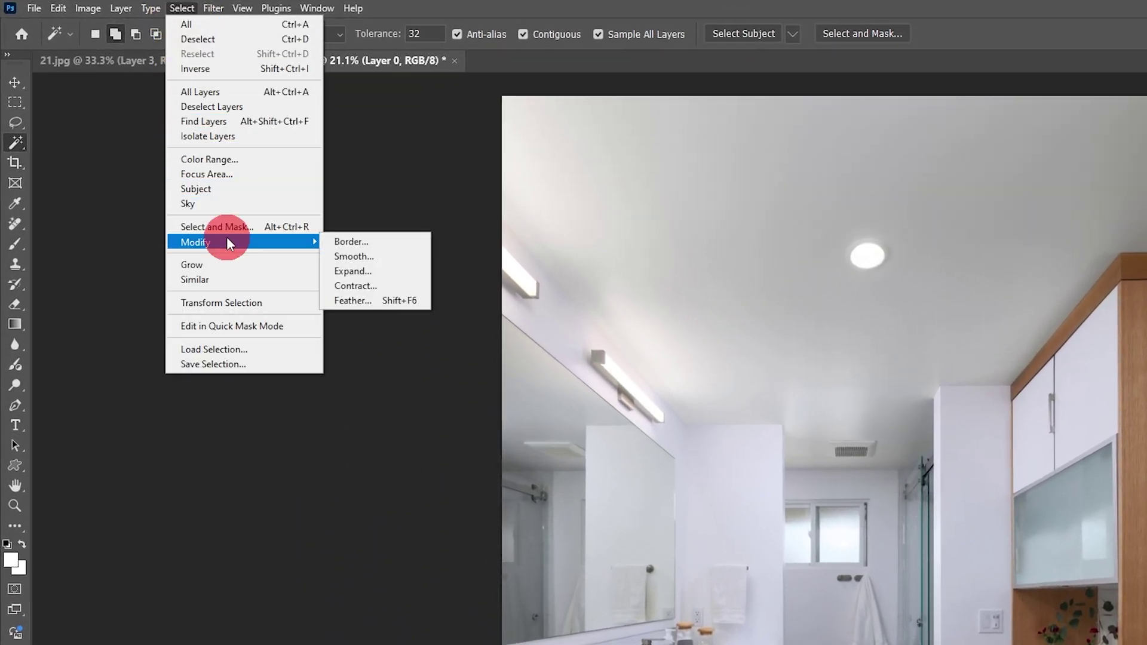
click(354, 272)
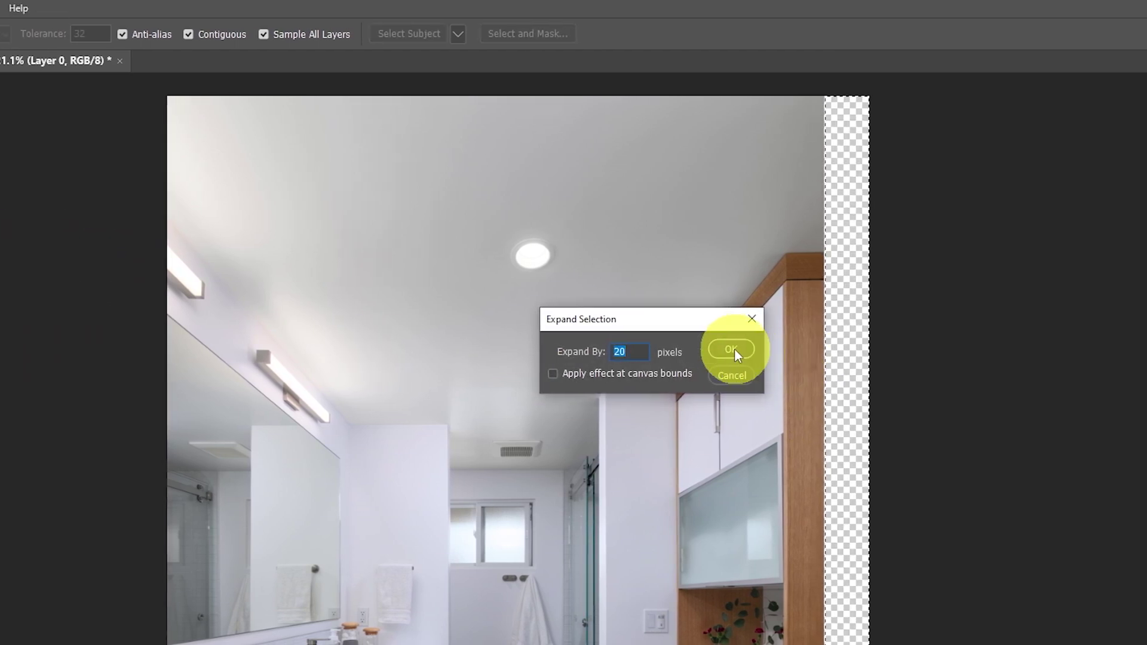
click(732, 350)
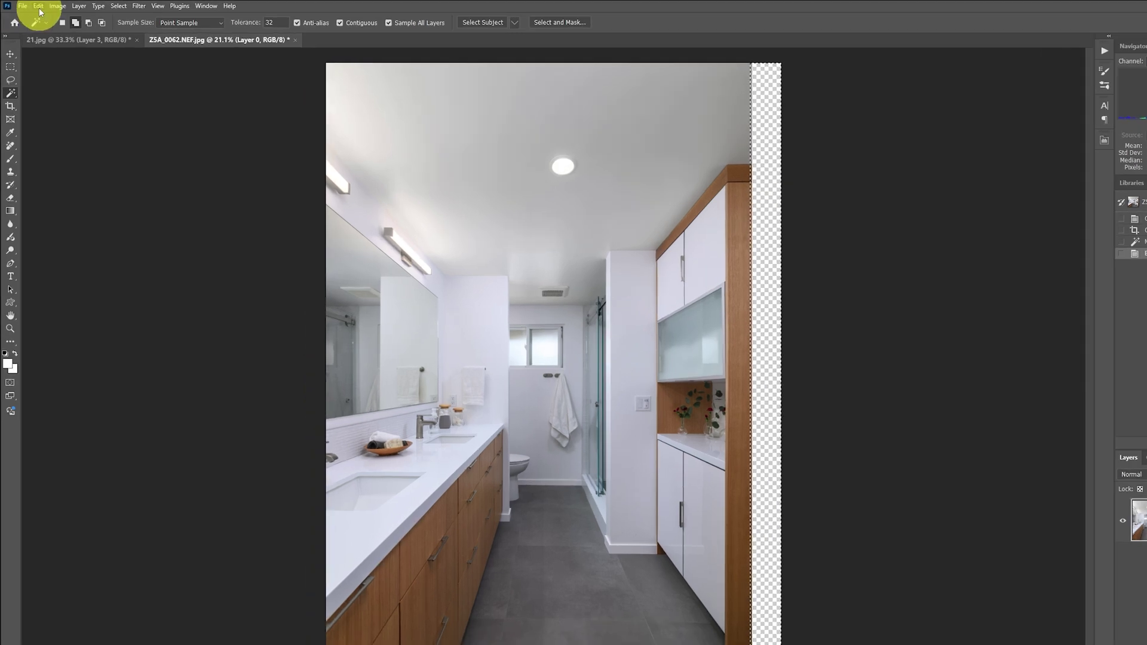
click(34, 5)
Content-Aware Fill the strip with Auto sampling onto a new layer, then deselect
click(169, 313)
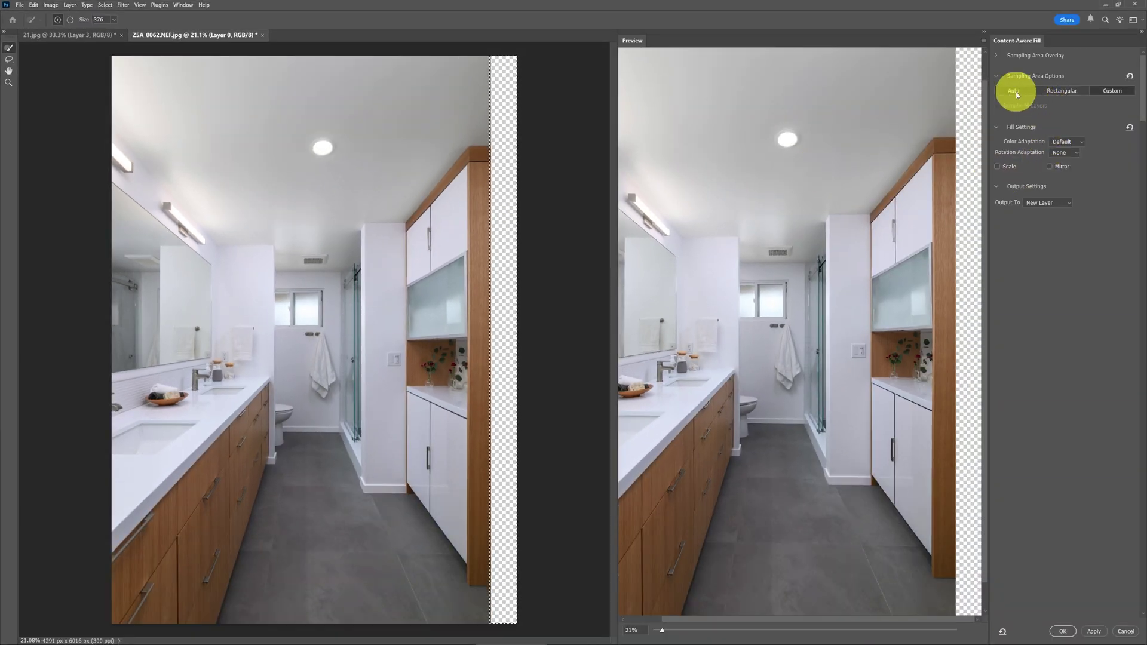
click(1017, 95)
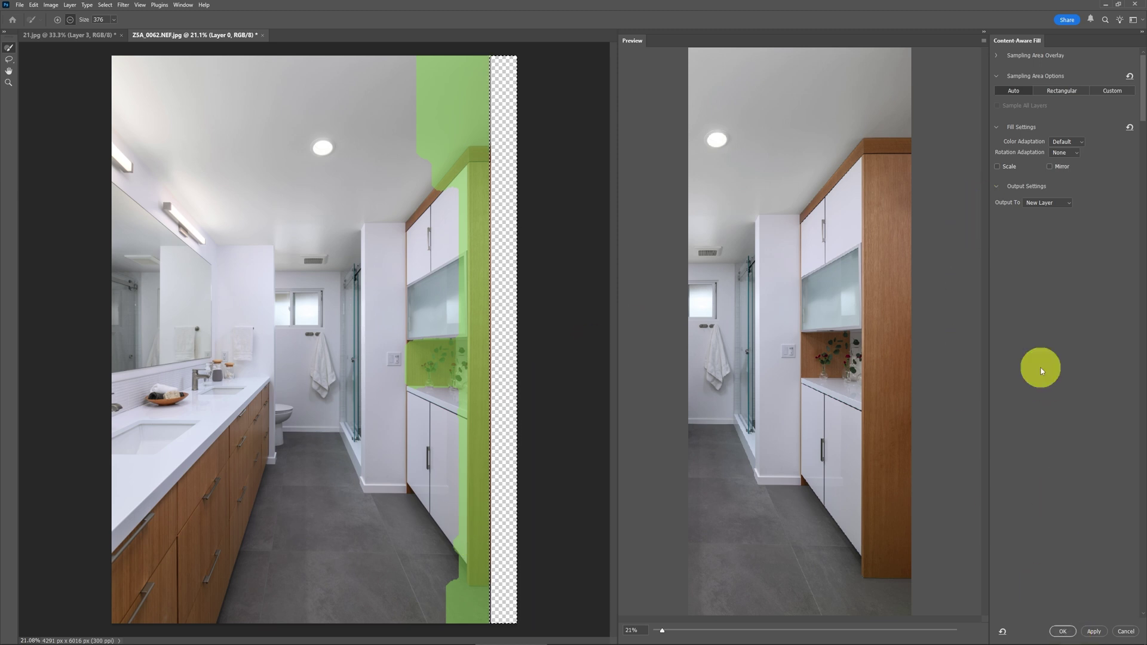
click(1062, 632)
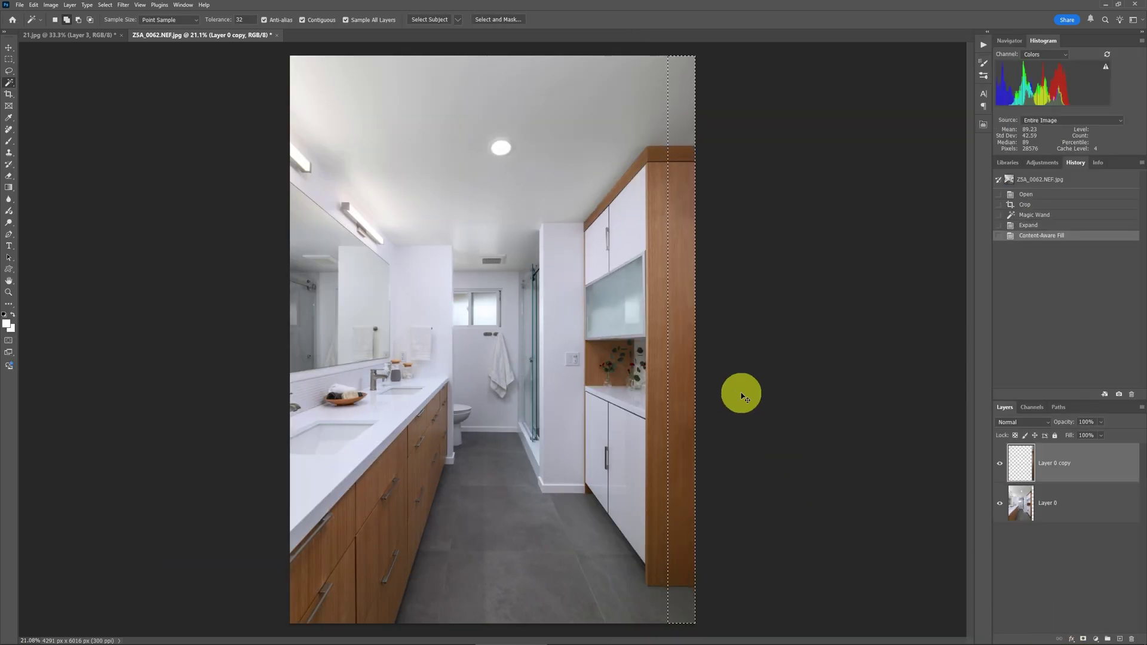
key(ctrl+d)
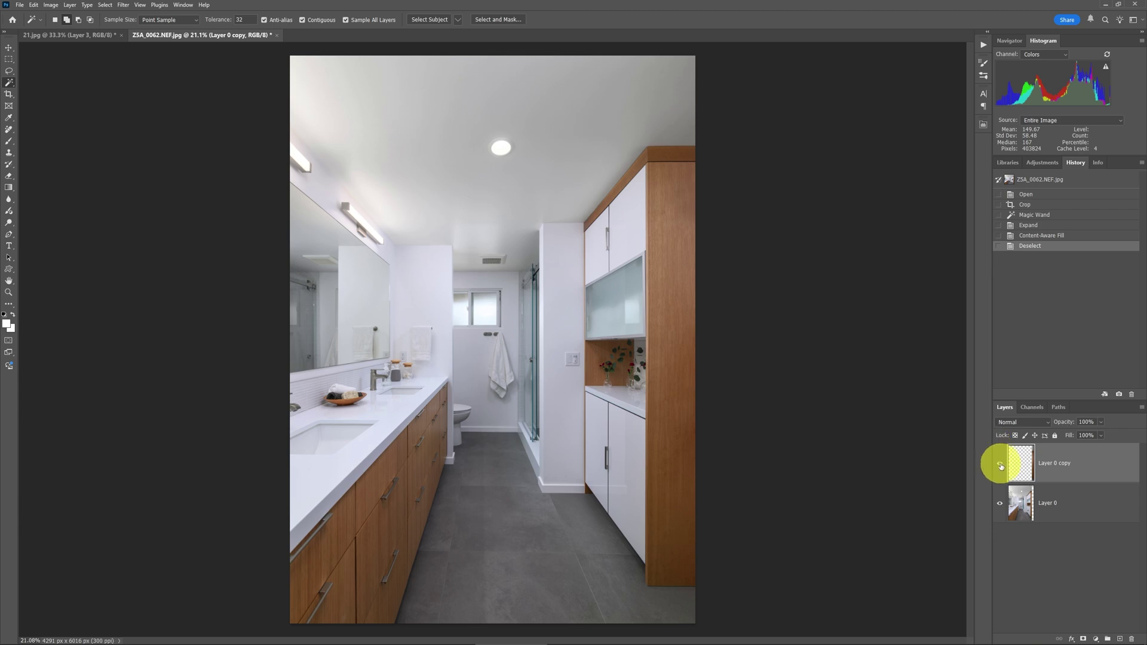
click(1001, 465)
Show the filled Layer 0 copy again to compare it against the original
click(1001, 466)
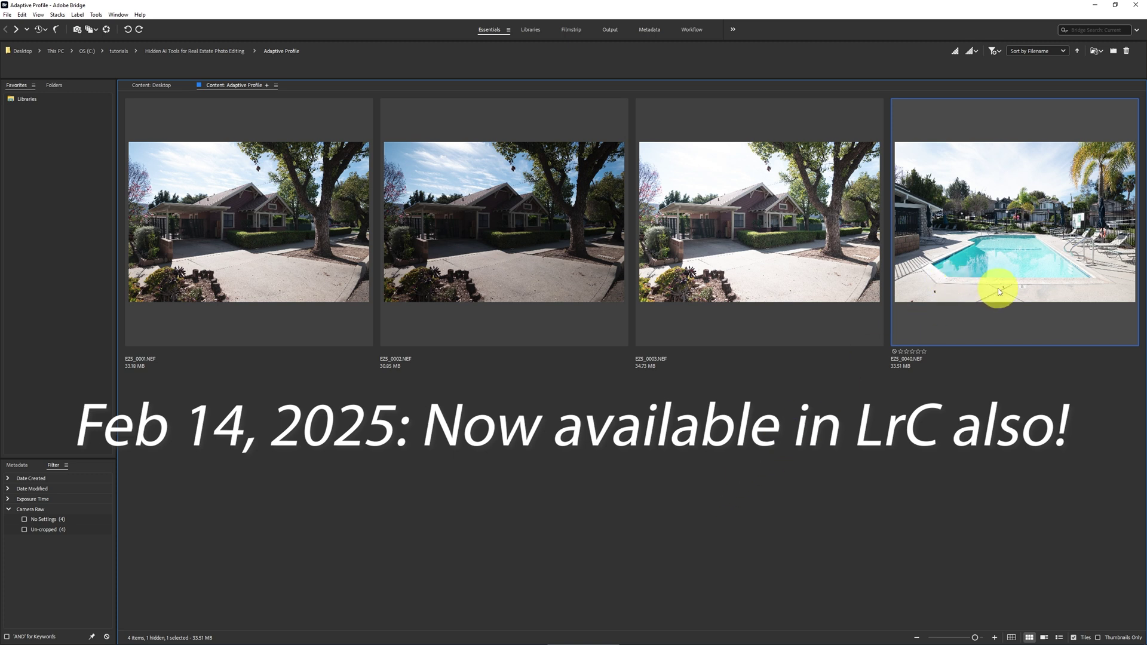
Open the pool photo EZS_0040.NEF in Camera Raw from its context menu
right_click(1020, 264)
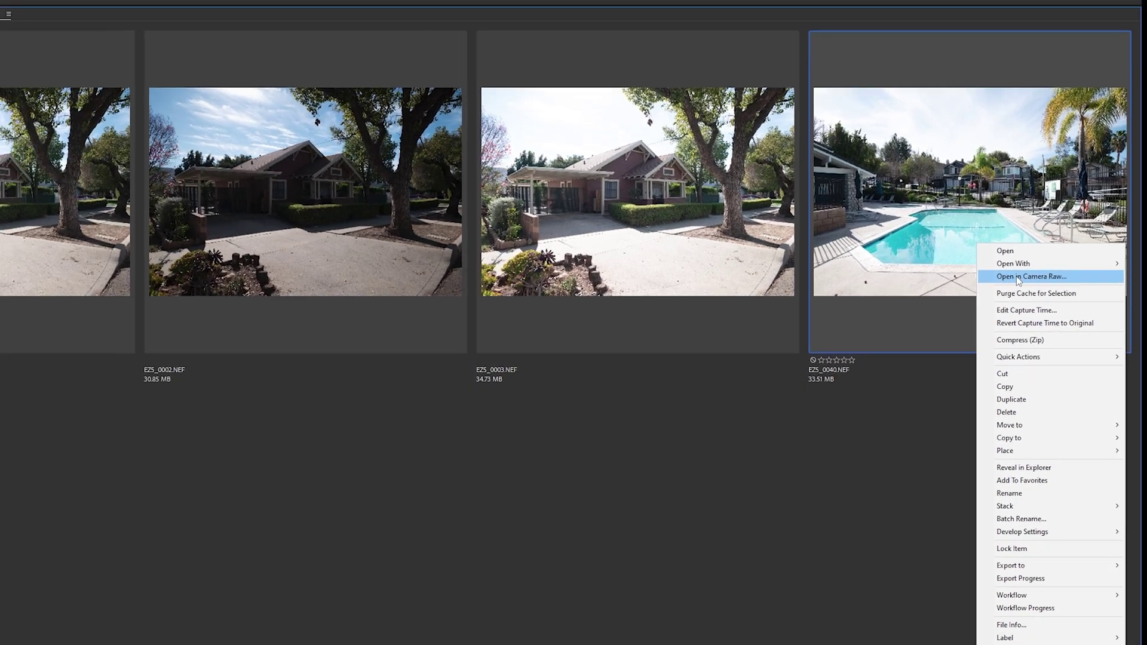
click(1019, 277)
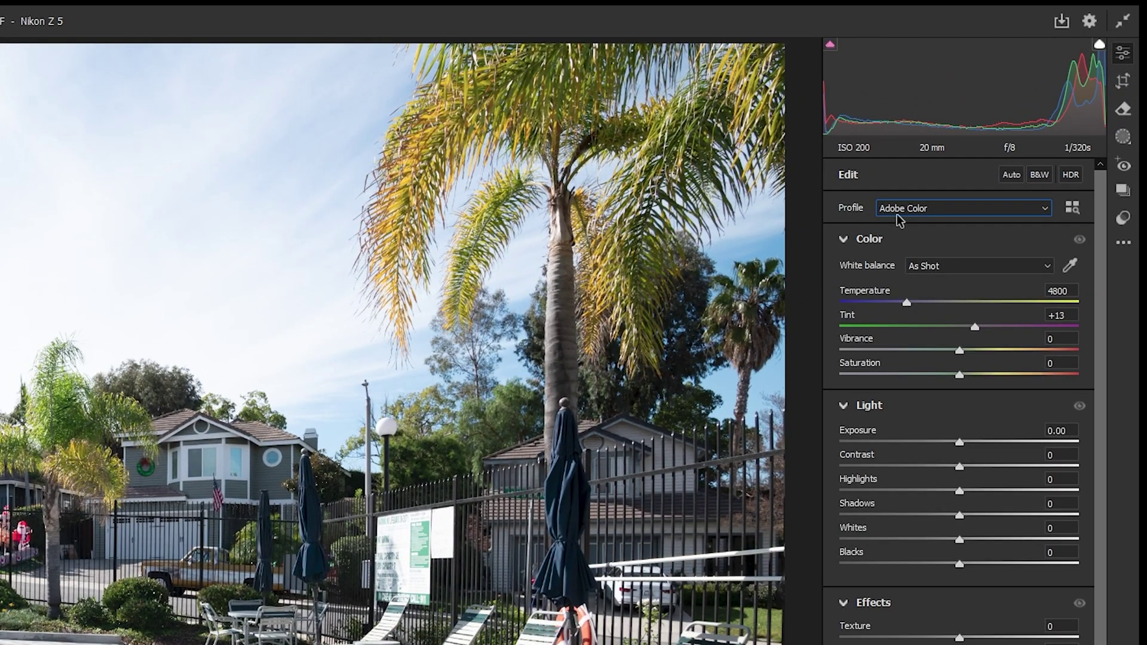
Give the pool photo the Adobe Adaptive (beta) profile and compare it against Adobe Color
click(941, 214)
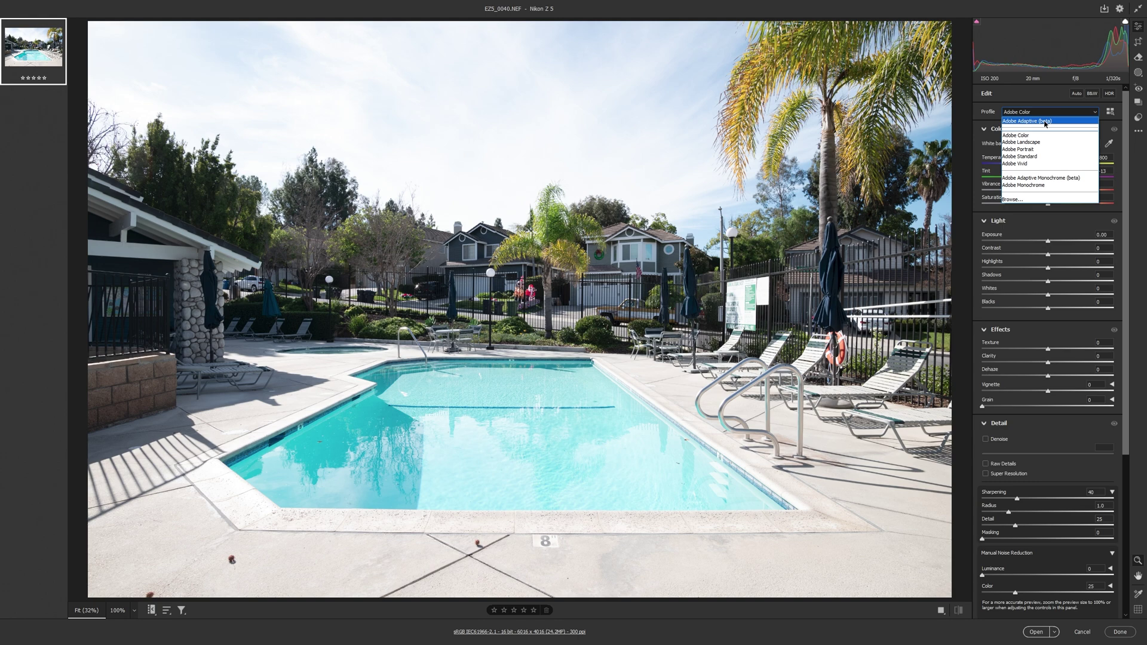
click(1045, 122)
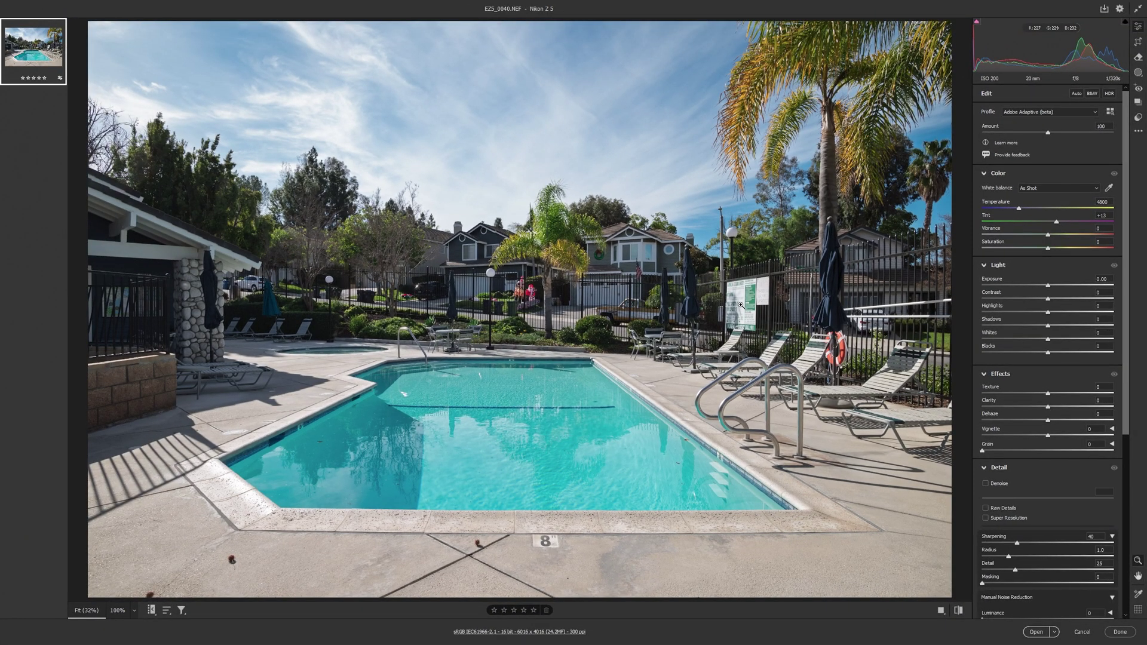
key(ctrl+z)
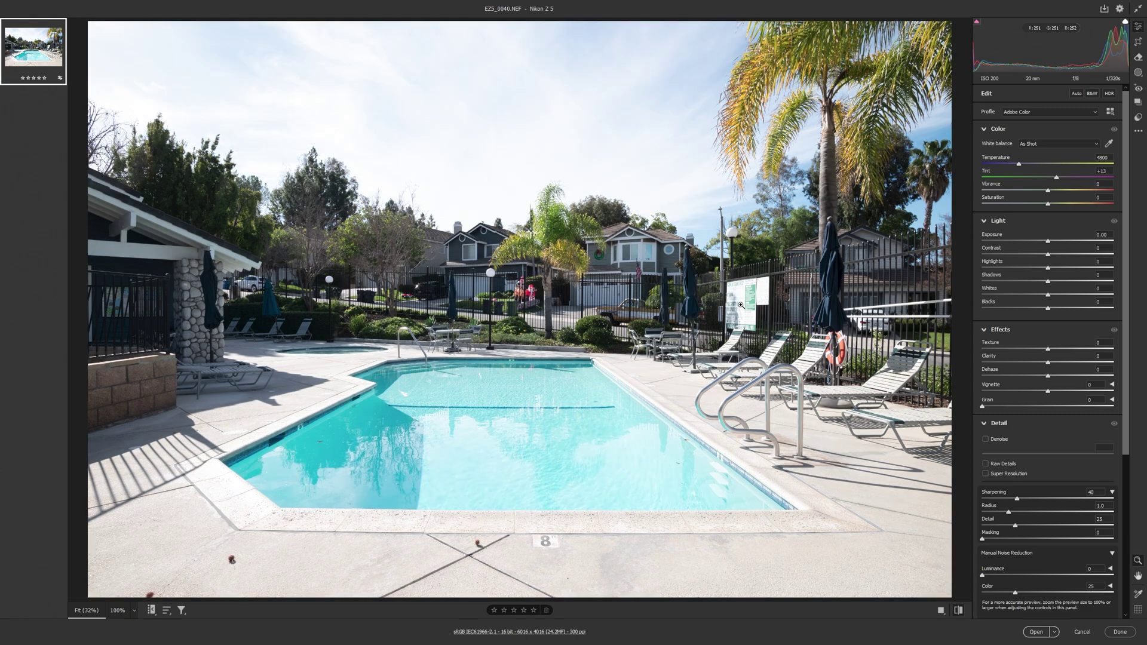
key(ctrl+shift+z)
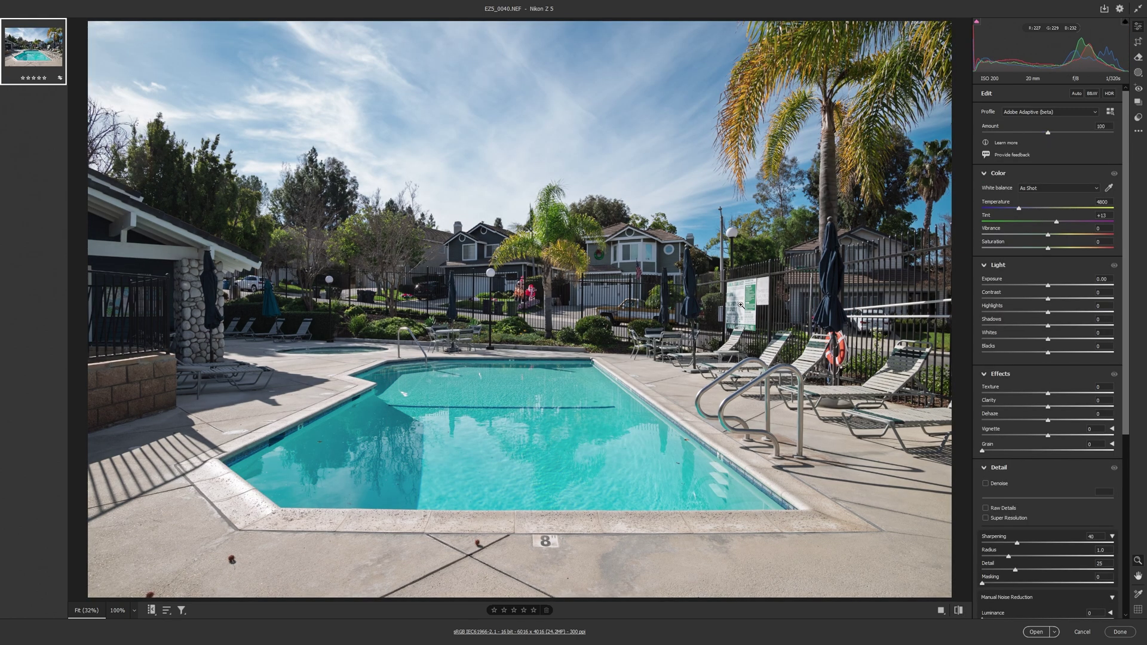
key(ctrl+z)
key(ctrl+shift+z)
Set Highlights -49, Shadows +41, Whites +27 and Vibrance +11 on the pool photo
click(1075, 326)
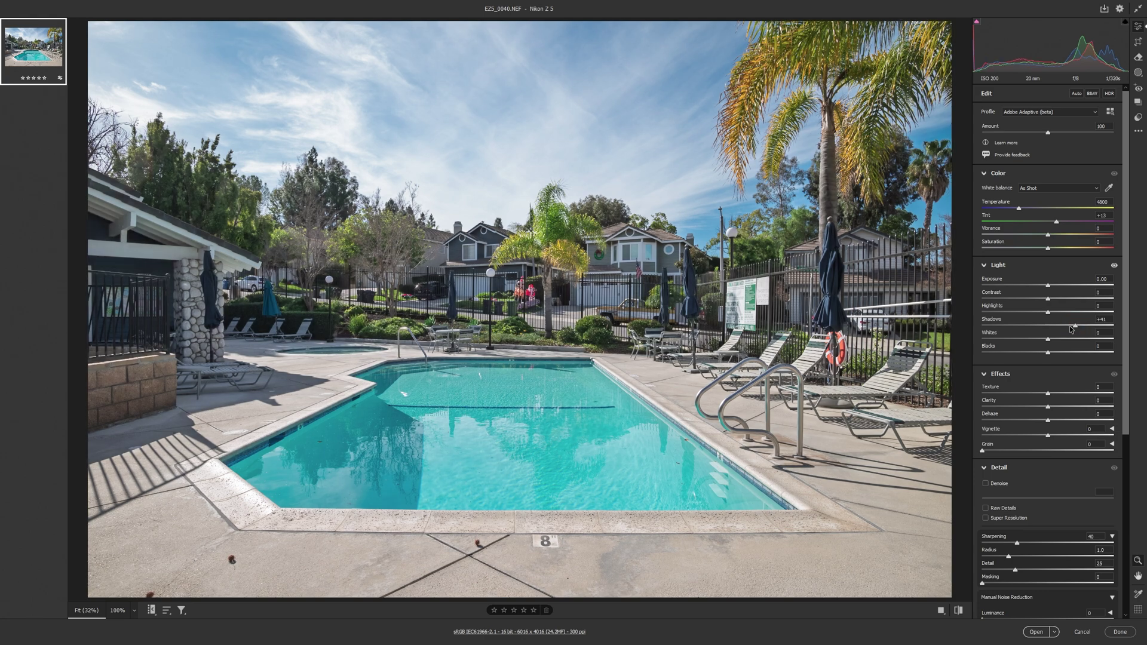
click(1062, 340)
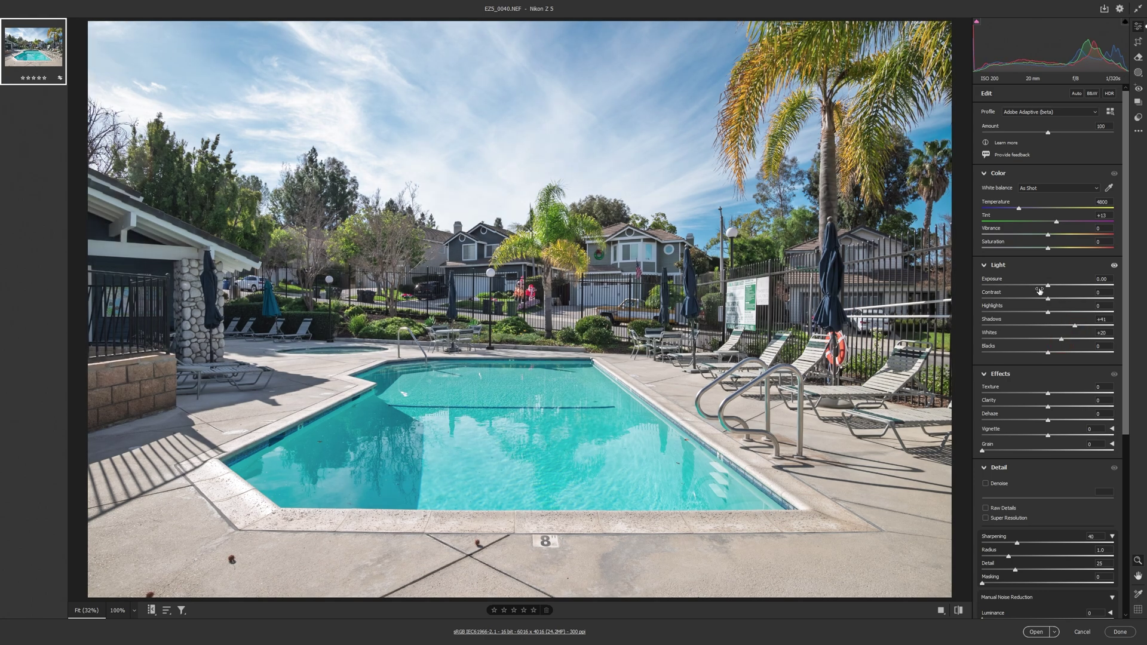
click(1036, 313)
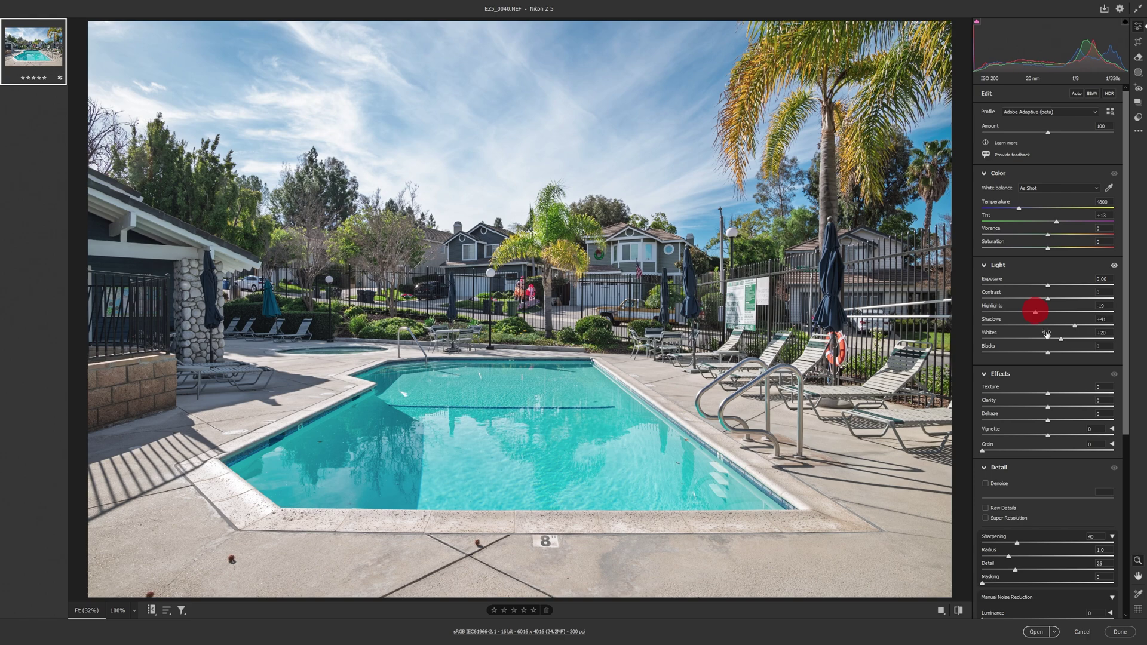
click(1070, 340)
drag(1070, 340, 1065, 338)
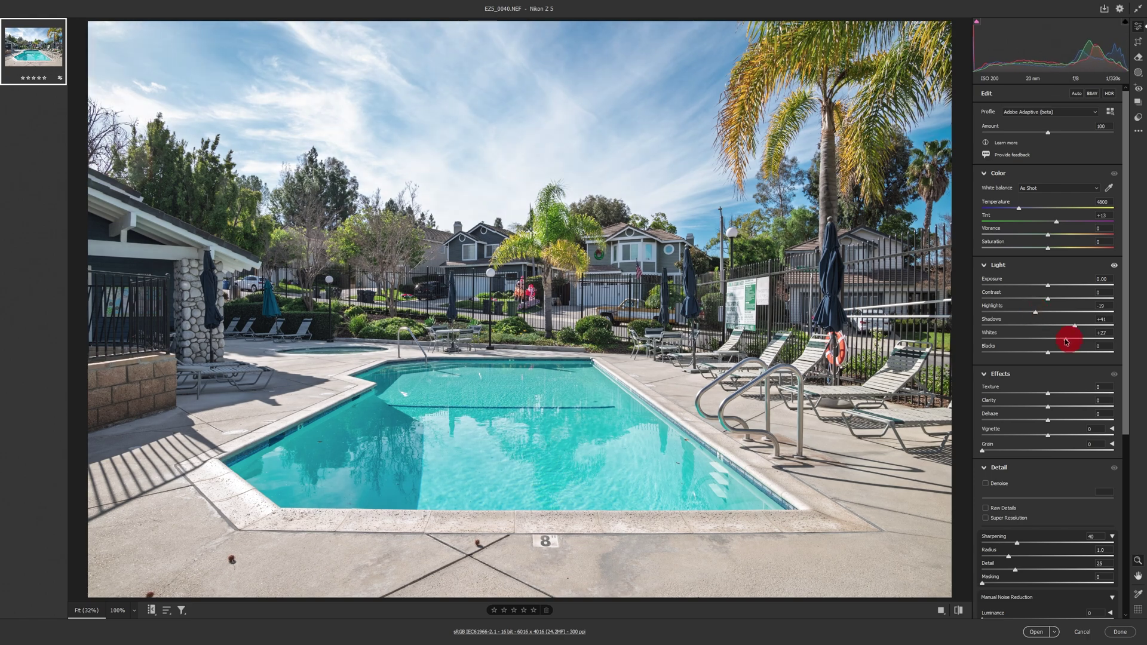
click(1014, 312)
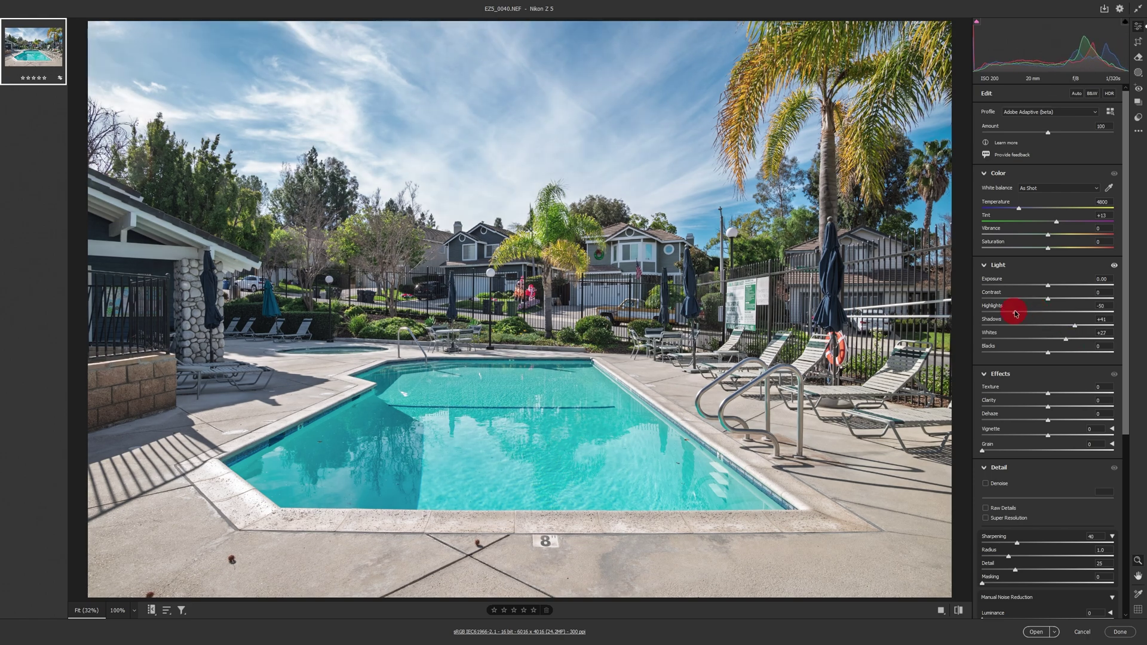
click(1055, 234)
Compare the edit with the unedited photo and inspect it at 100% zoom
key(ctrl+r)
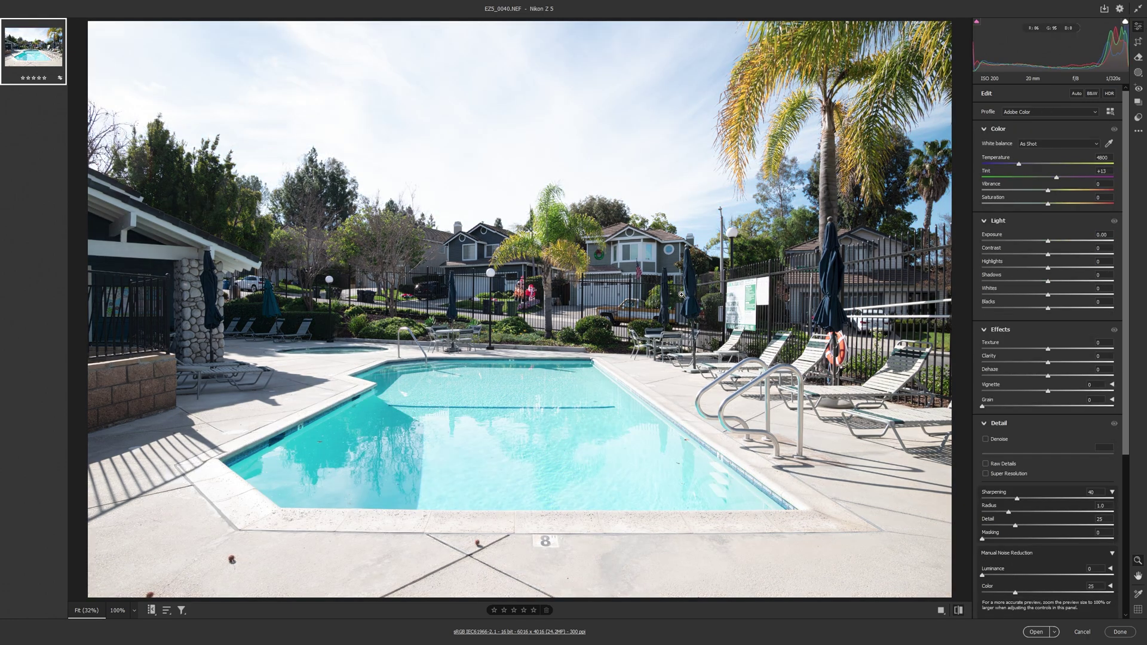
key(ctrl+z)
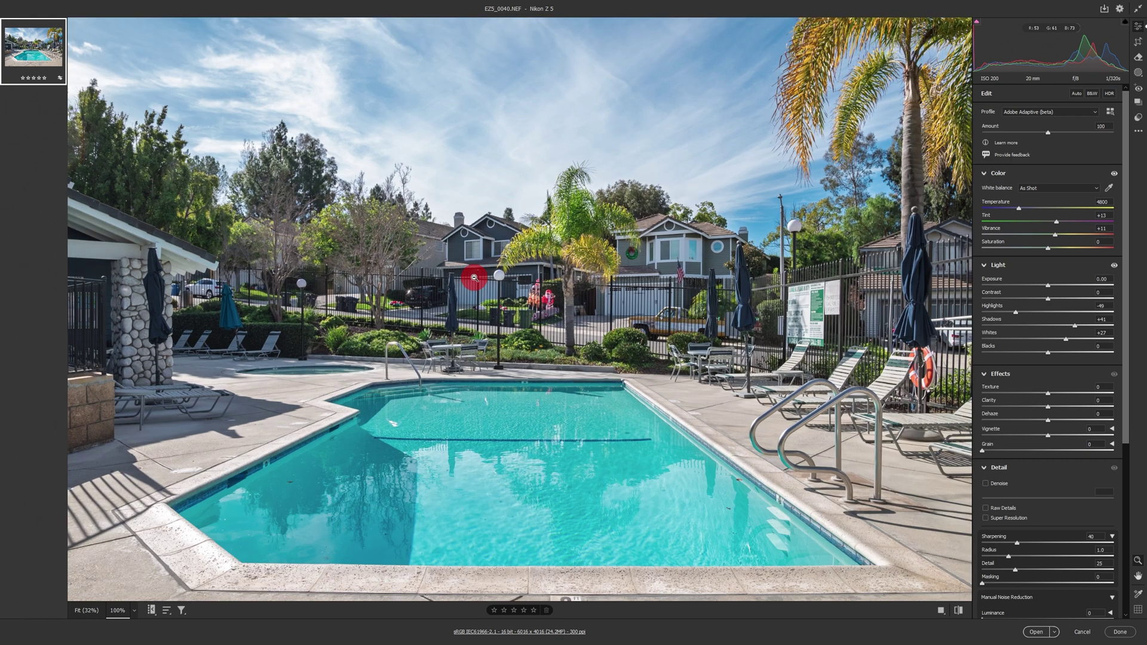
click(473, 278)
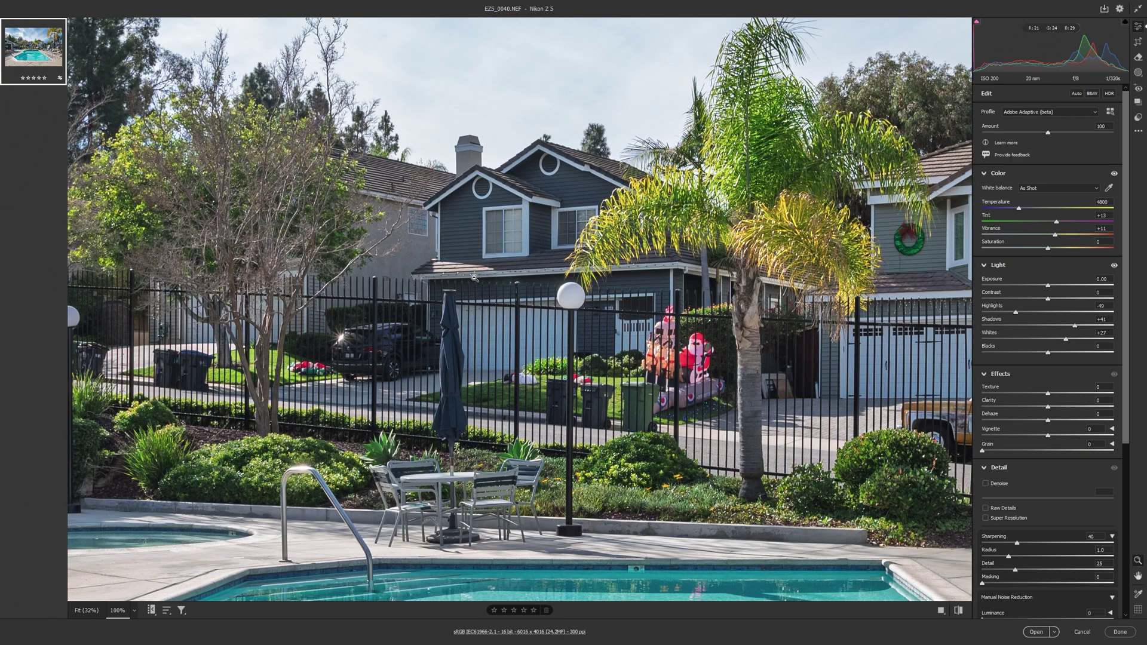
click(473, 279)
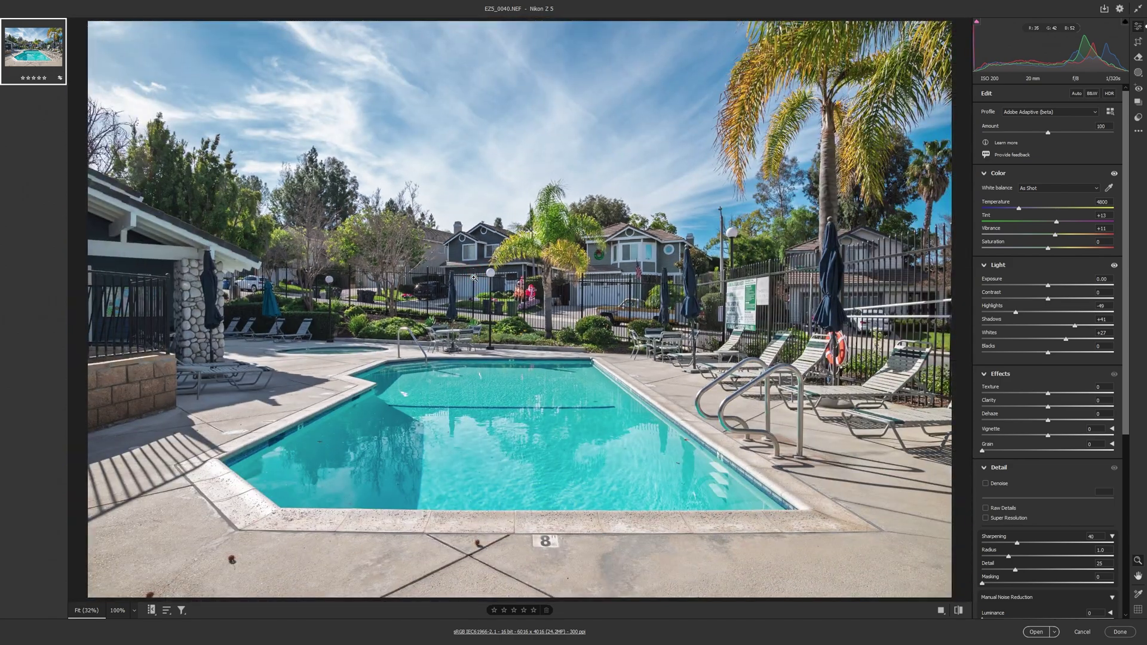
Return to Bridge and open the first three house photos together in Camera Raw
click(1120, 631)
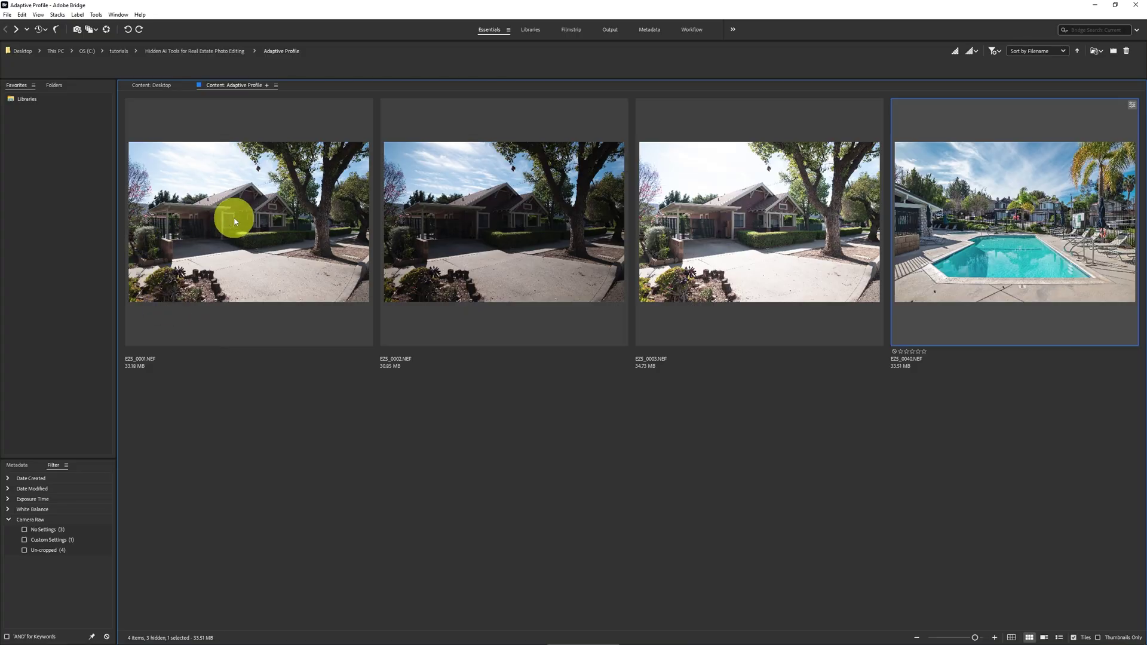
click(293, 239)
shift+click(723, 263)
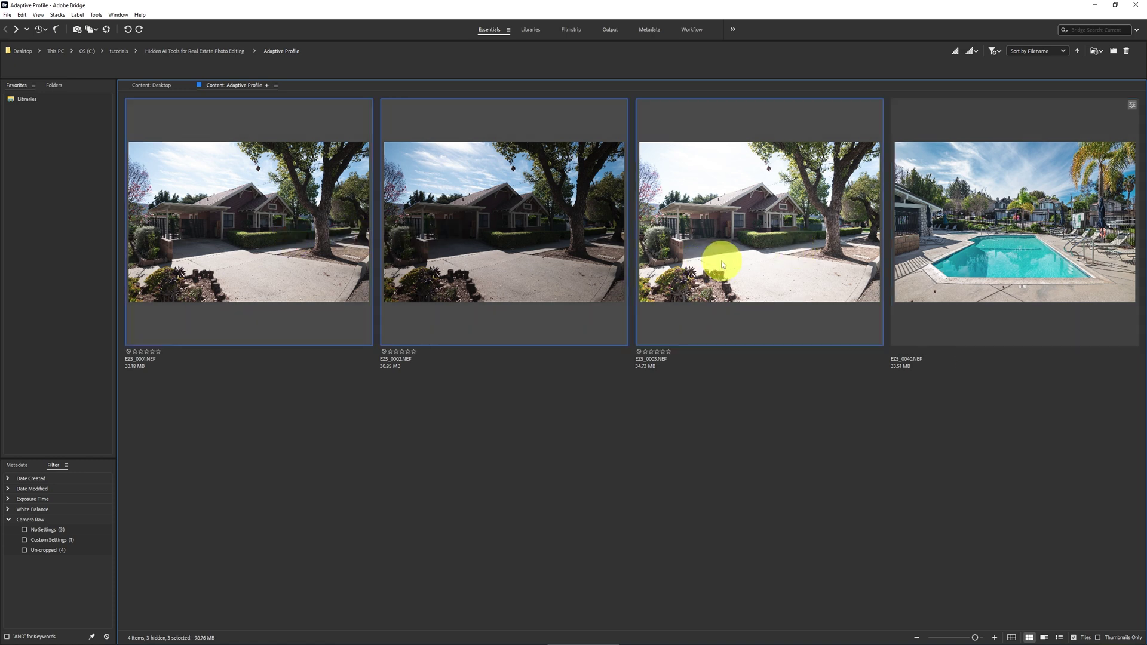
key(ctrl+r)
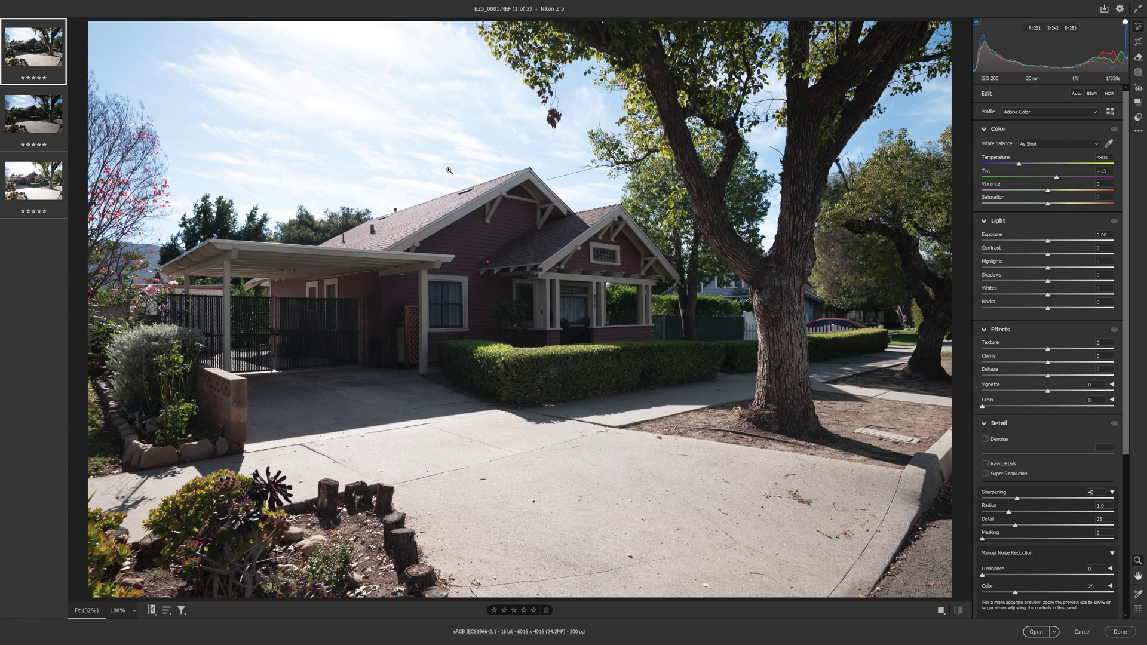
click(41, 125)
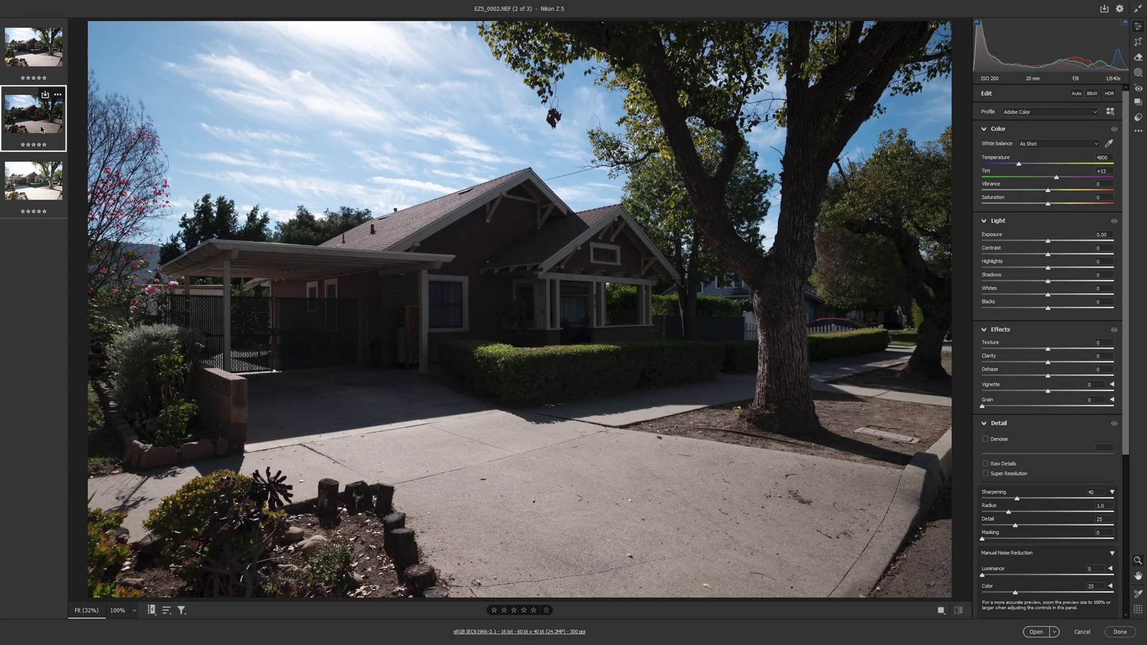
click(34, 174)
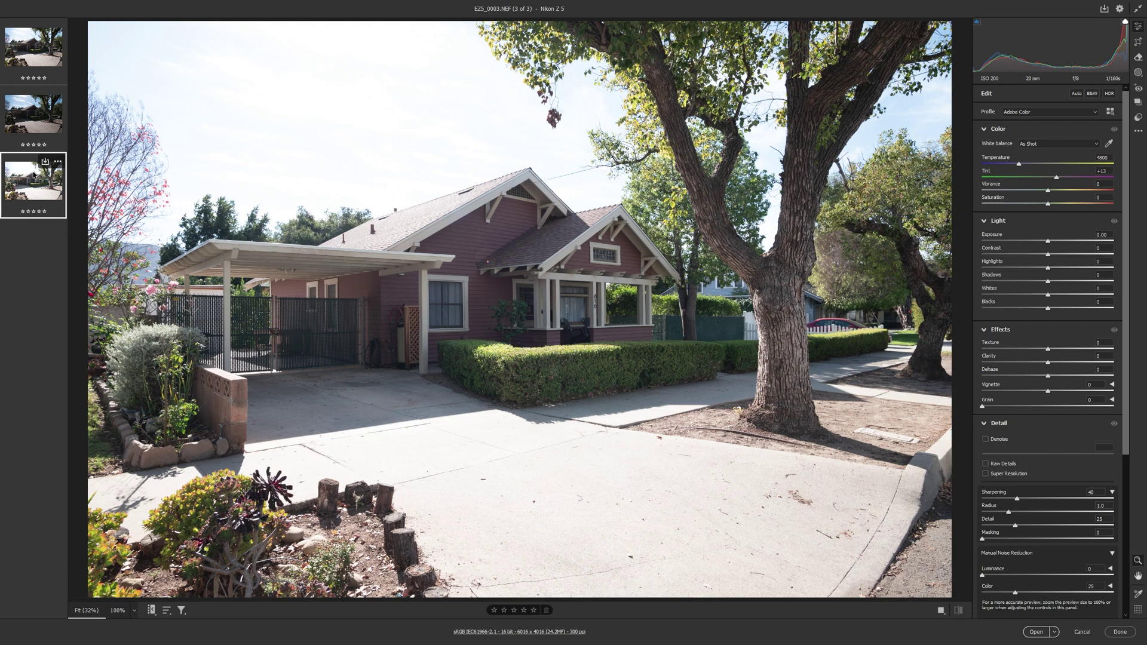
click(48, 54)
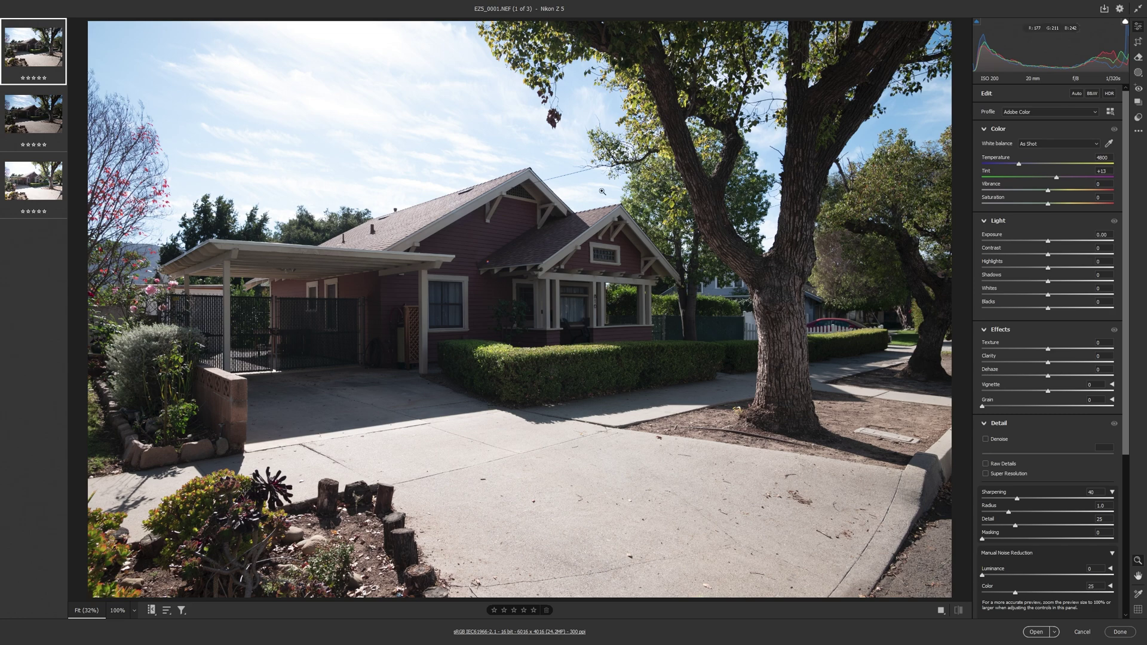
Set EZS_0001.NEF's profile to Adobe Adaptive (beta)
click(1036, 112)
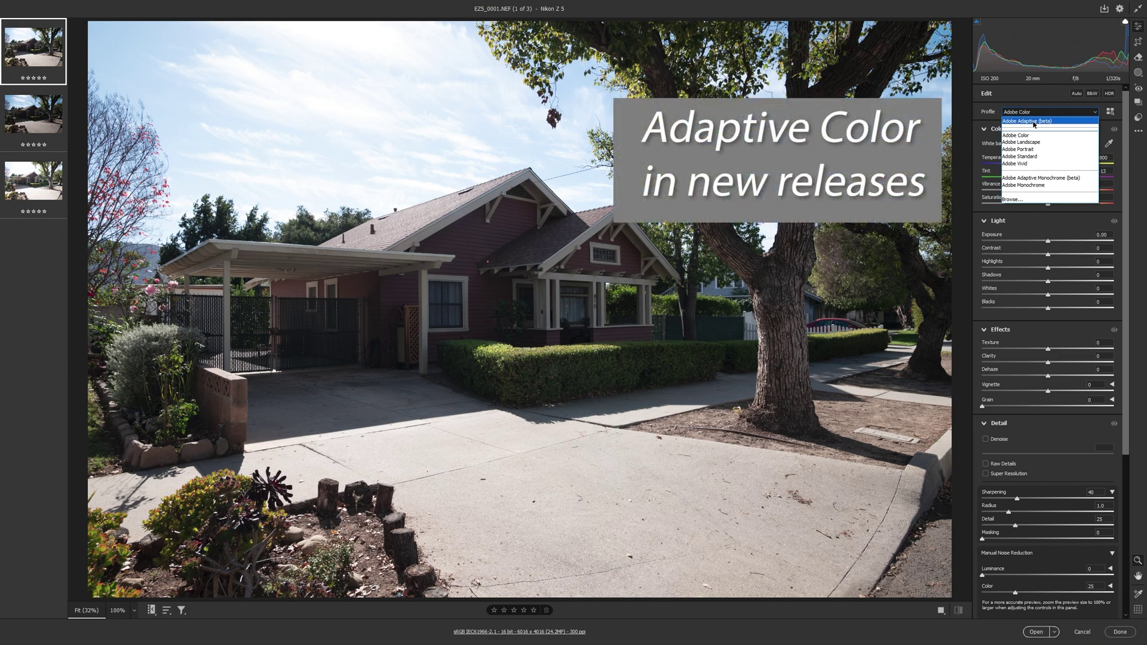
click(1035, 122)
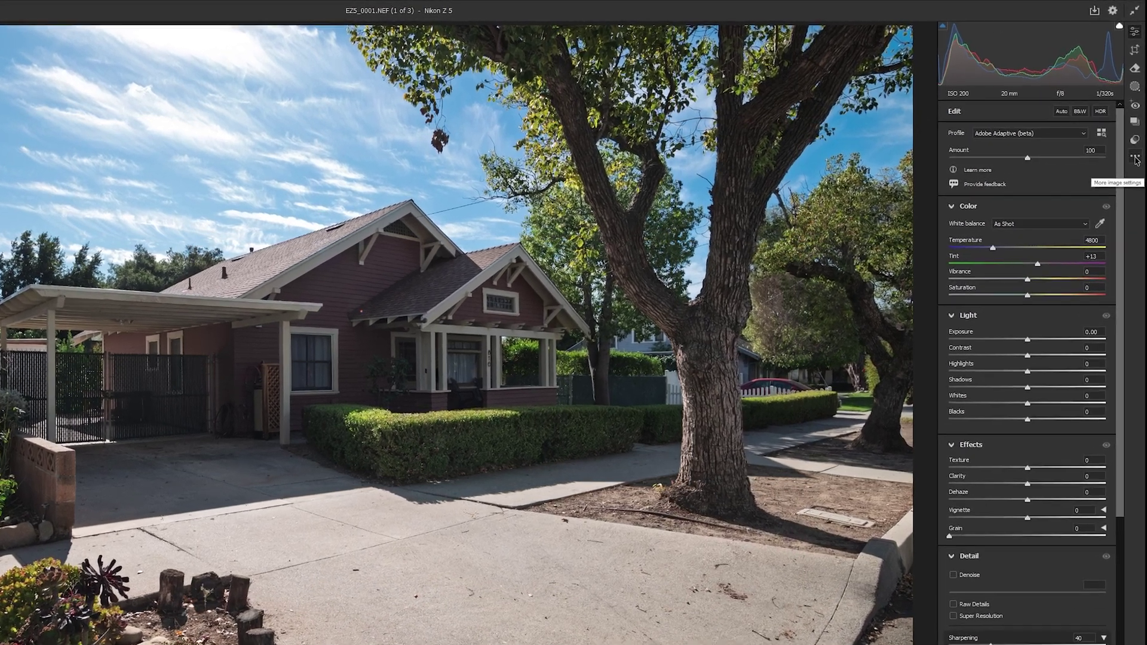
Create a Subject mask on the house and raise its Exposure to +1.20
click(1135, 88)
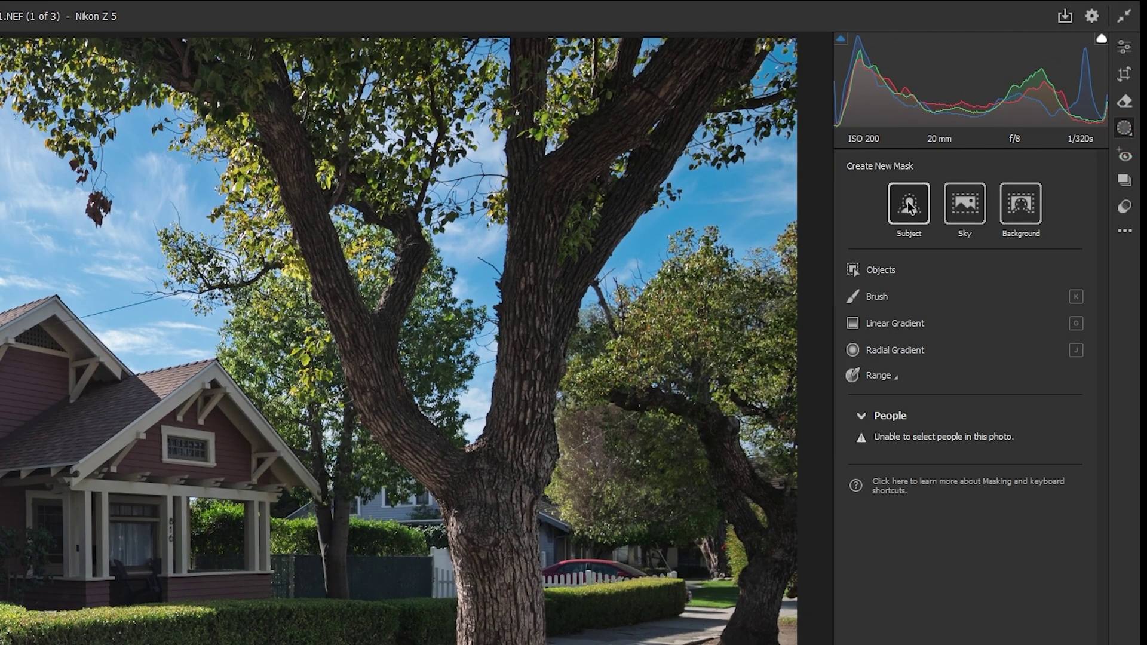
click(907, 212)
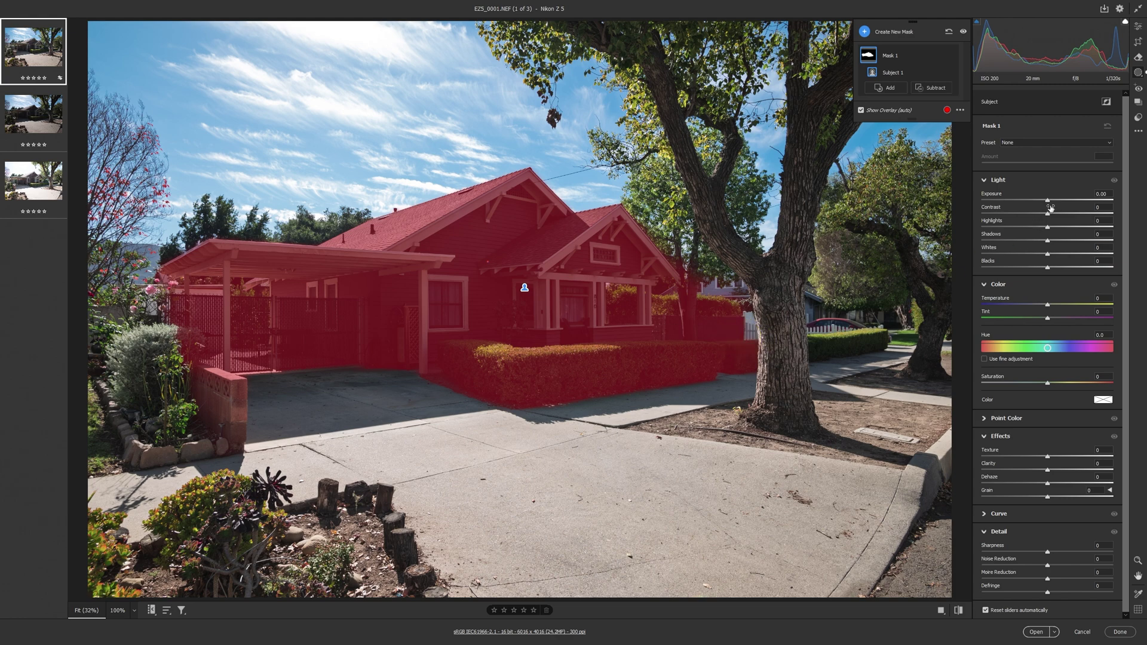
drag(1047, 203, 1067, 203)
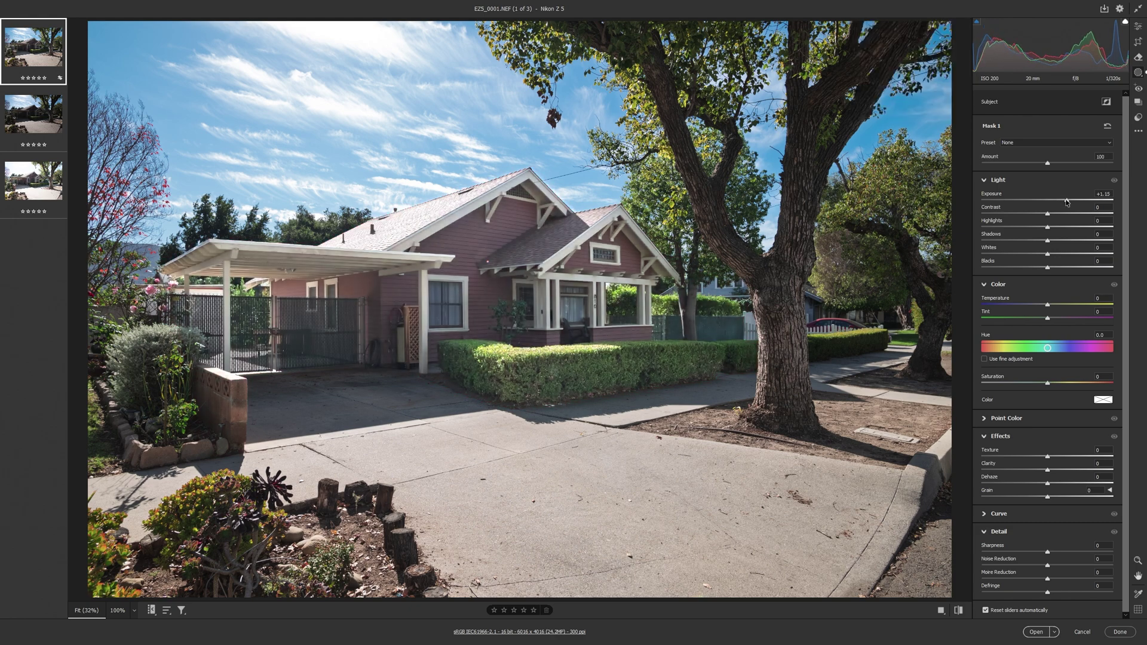
drag(1067, 202, 1068, 203)
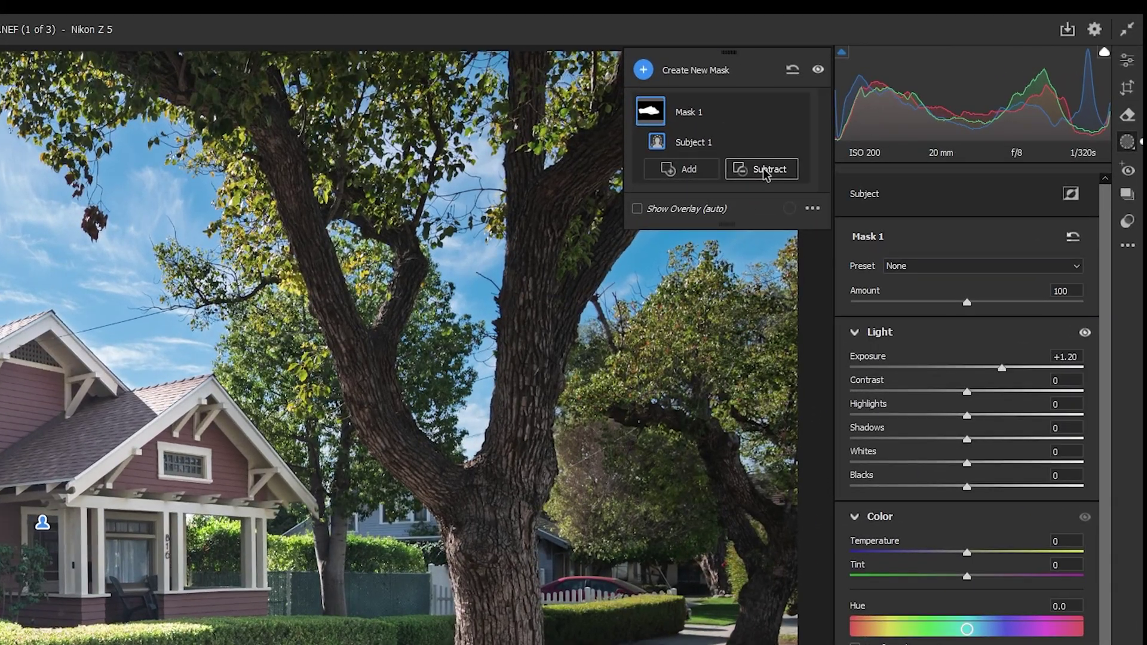
Brush-subtract the roof from the house mask, then exit masking
click(764, 170)
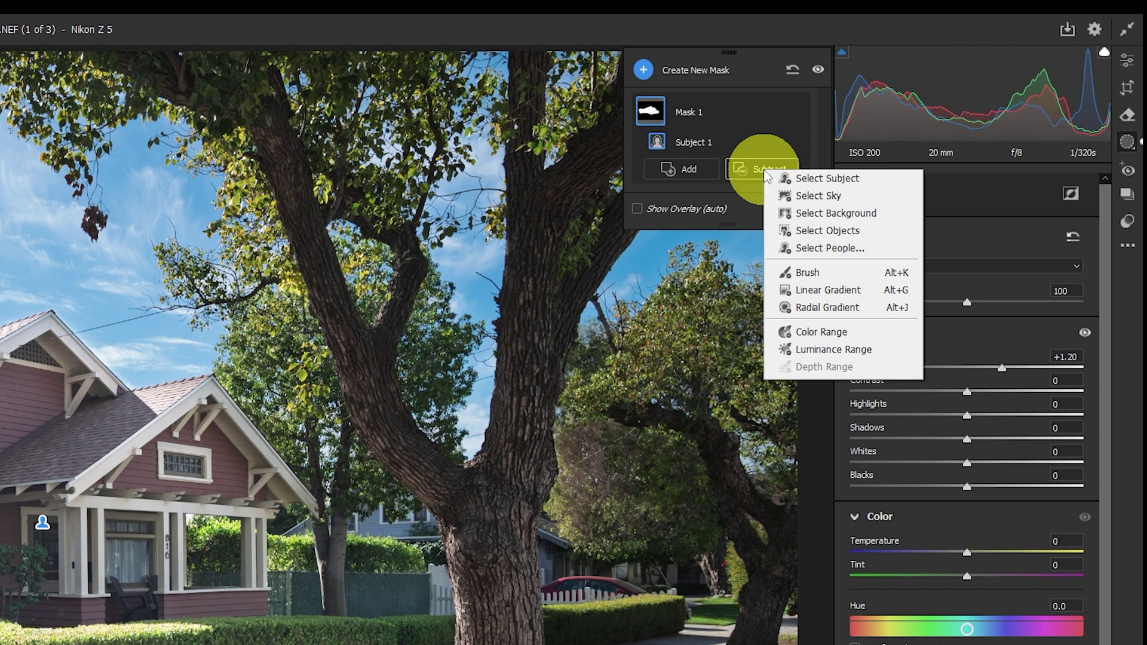
click(820, 273)
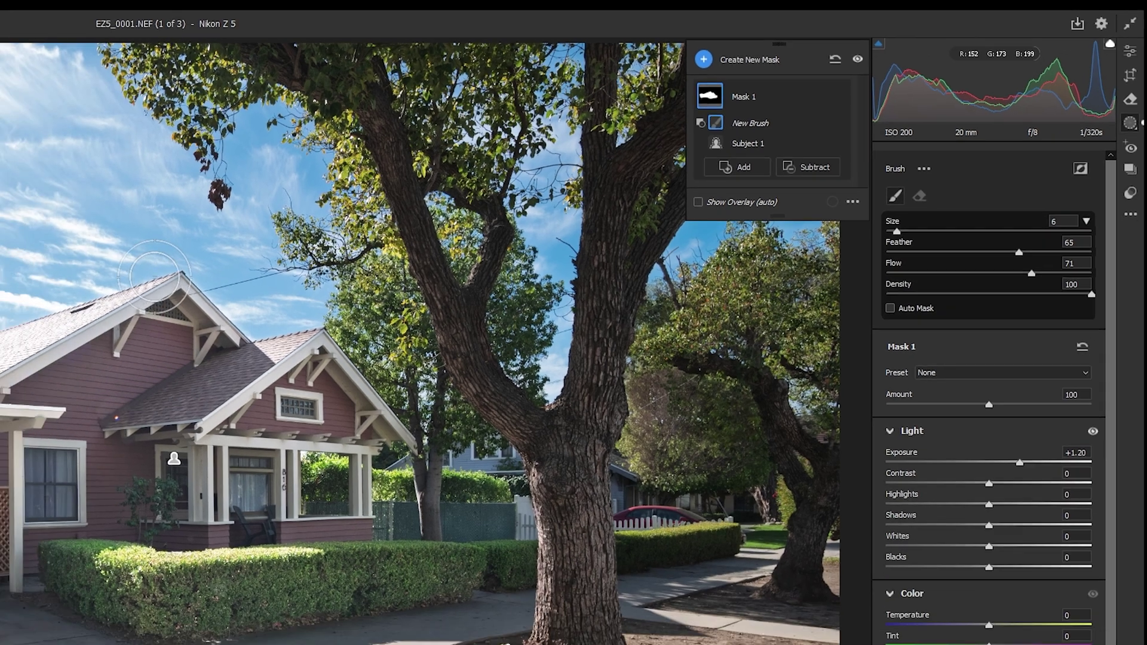
click(0, 302)
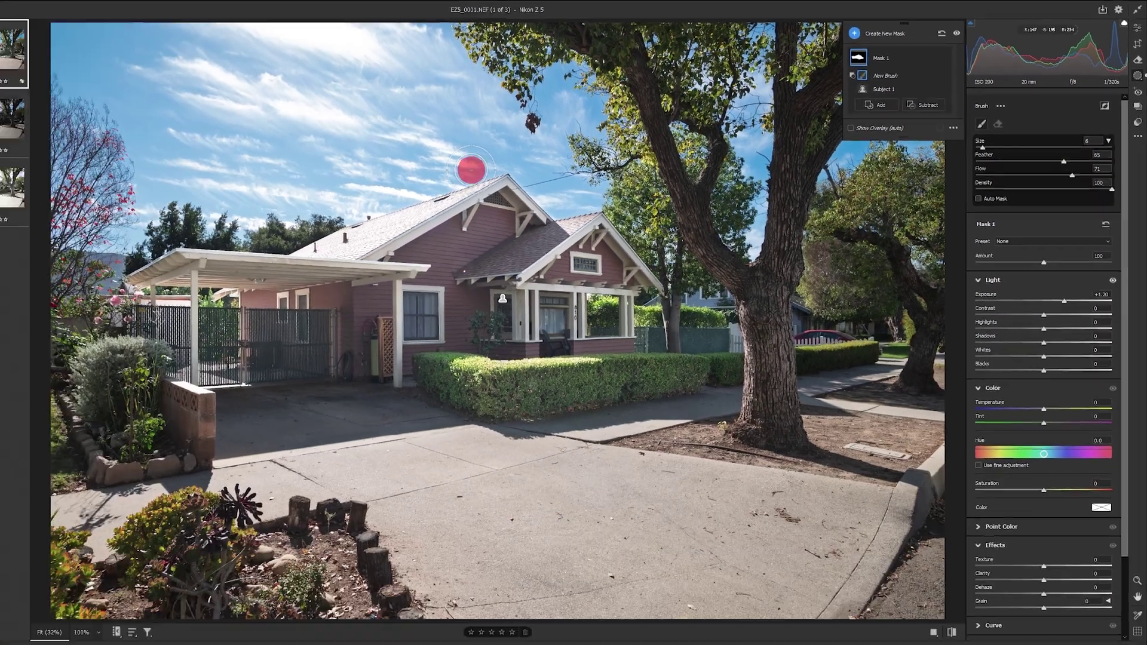
mouse_move(414, 194)
mouse_down()
mouse_move(337, 248)
mouse_move(560, 159)
mouse_up()
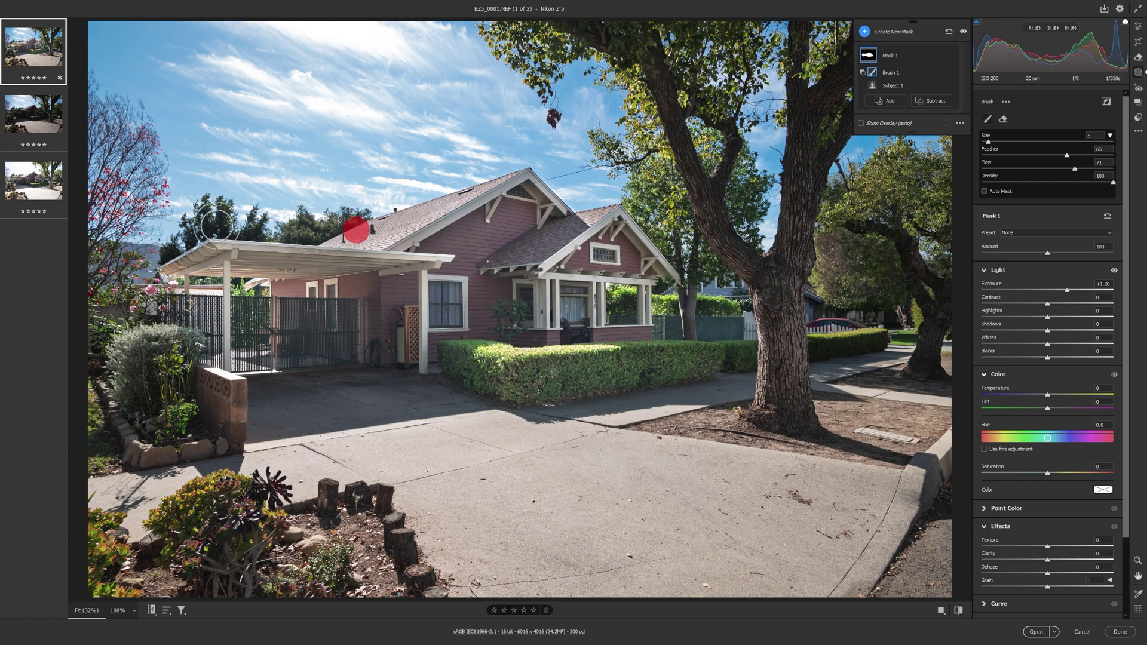
click(481, 167)
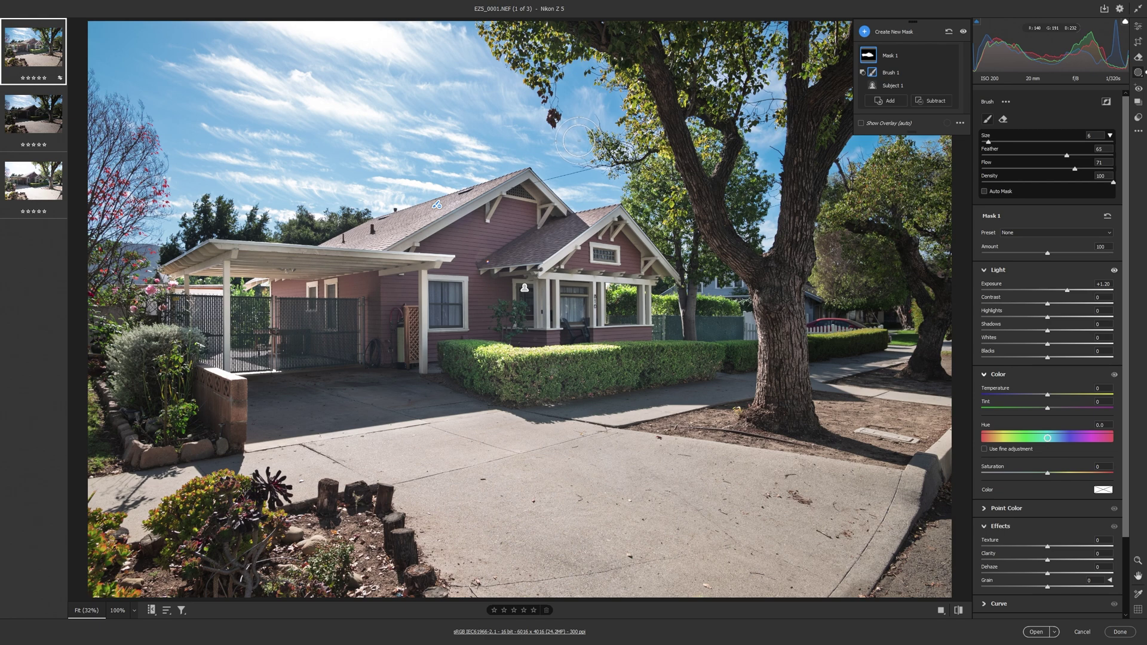
key(e)
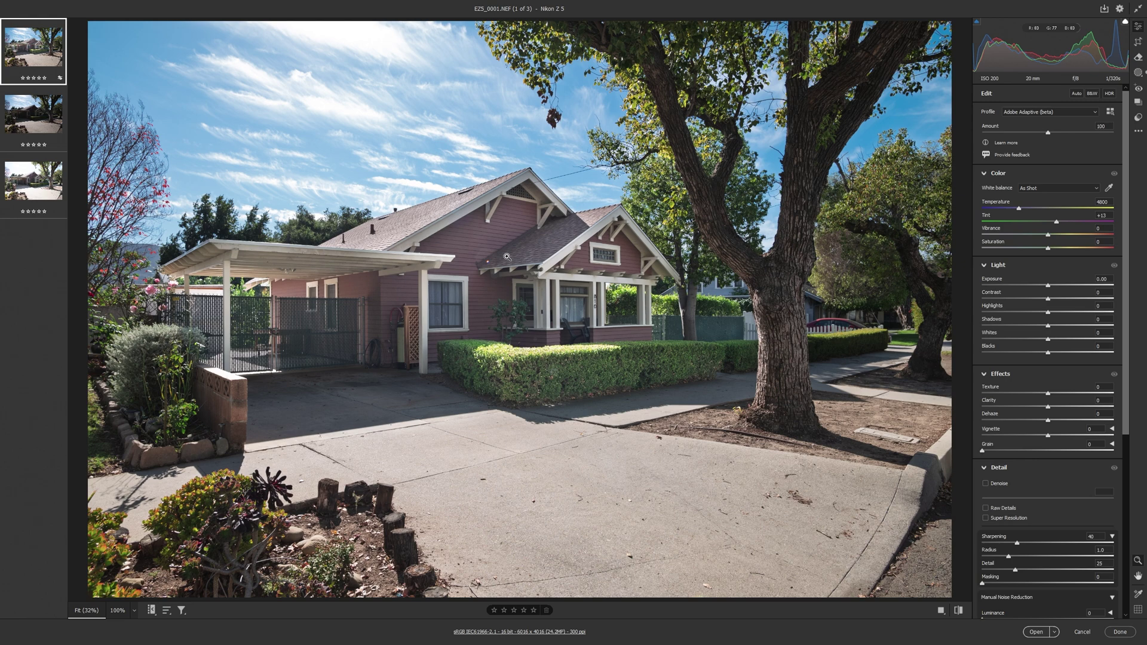
Inspect the house at 100% zoom and enable Denoise in the Detail section
click(479, 245)
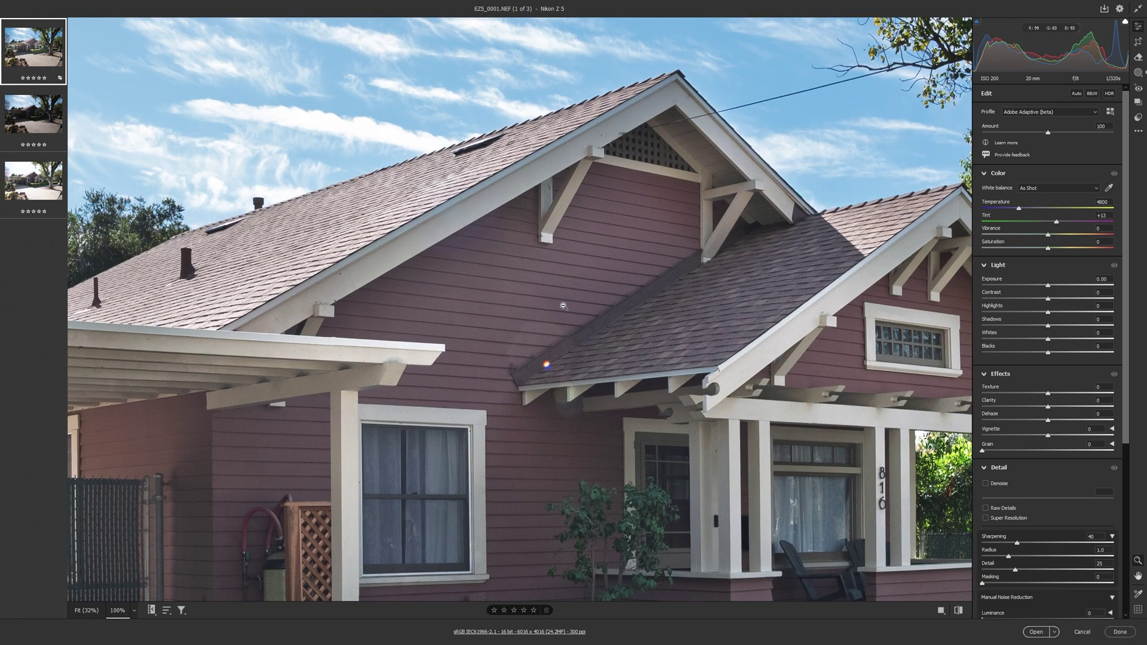
click(546, 364)
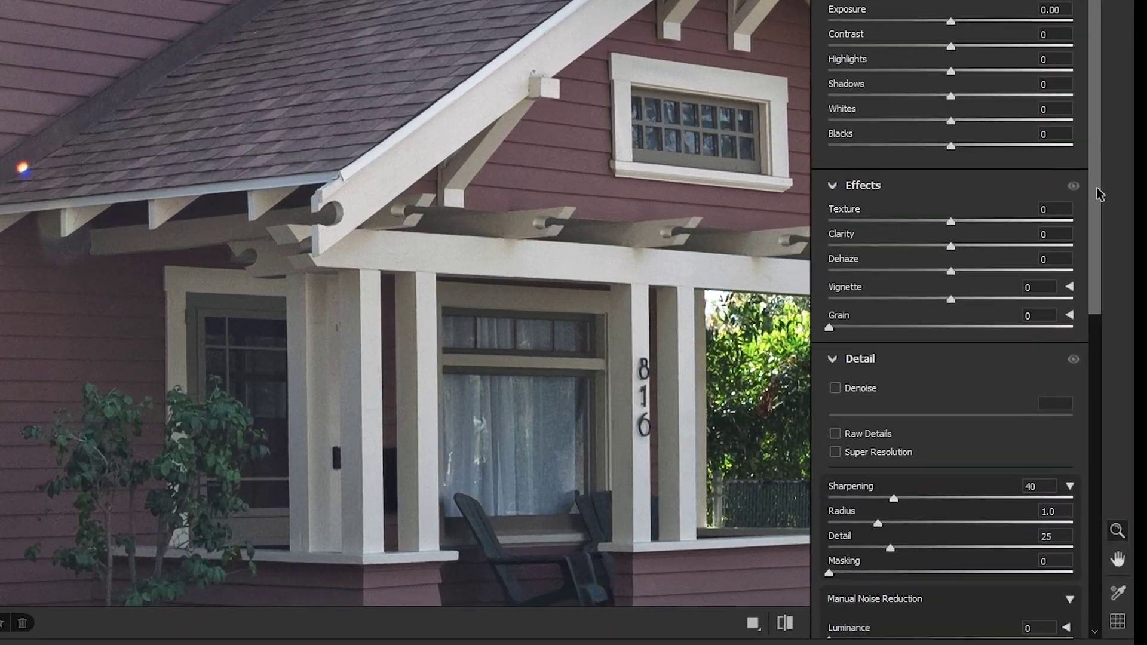
drag(1097, 187, 1087, 302)
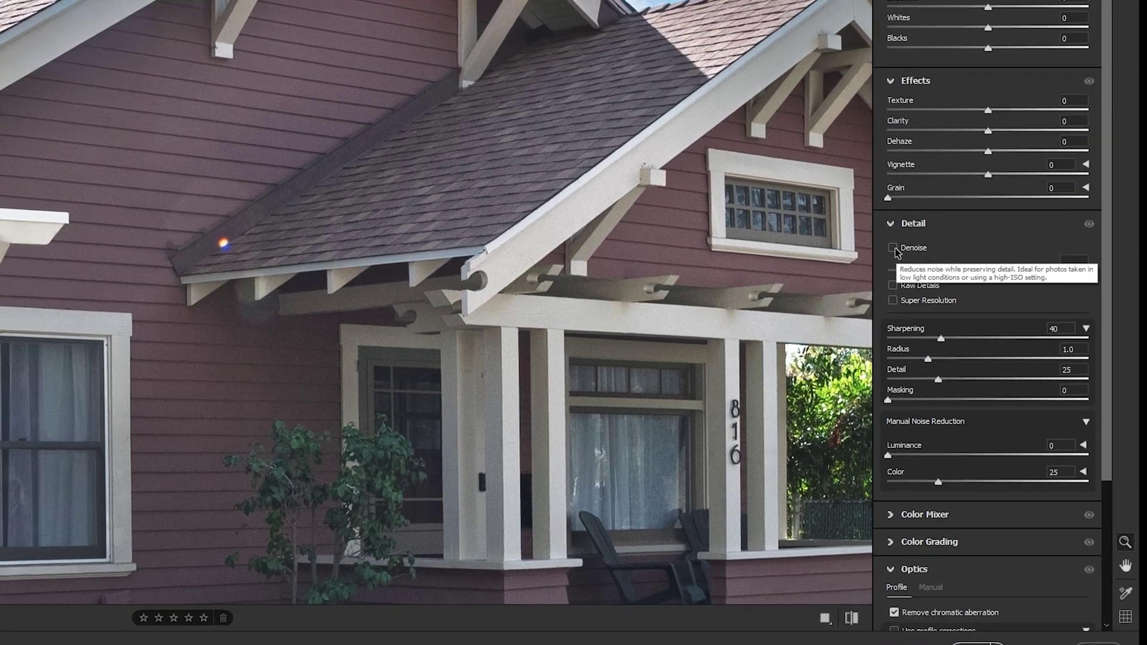
click(831, 165)
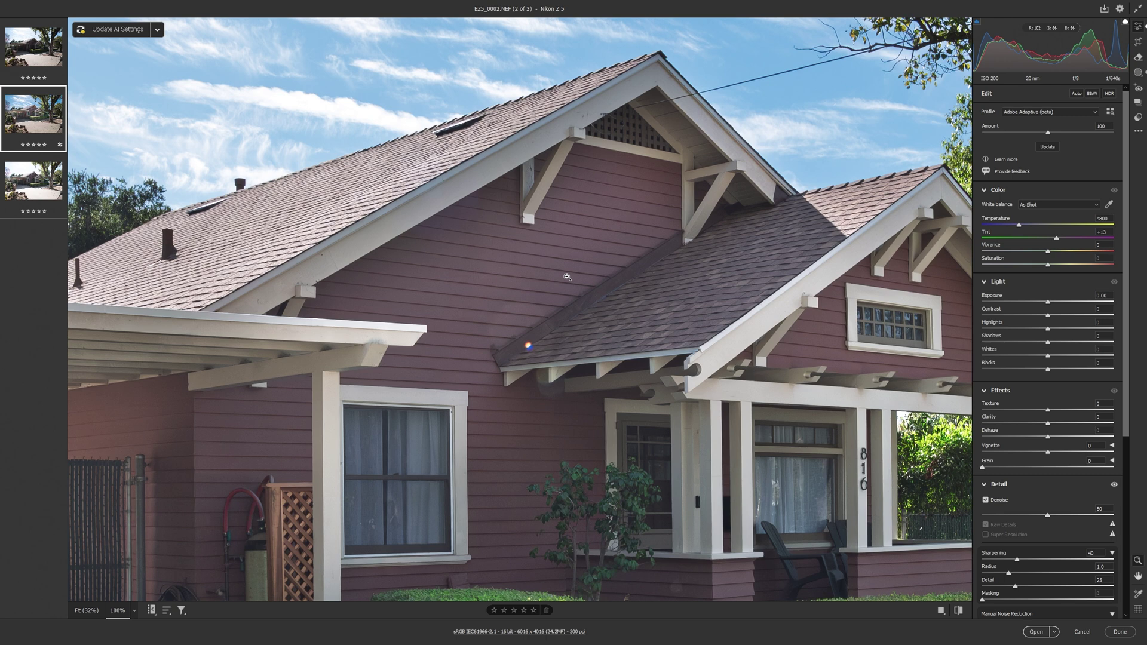
Zoom back to fit and switch to the third house photo, EZS_0003.NEF
click(567, 276)
click(567, 277)
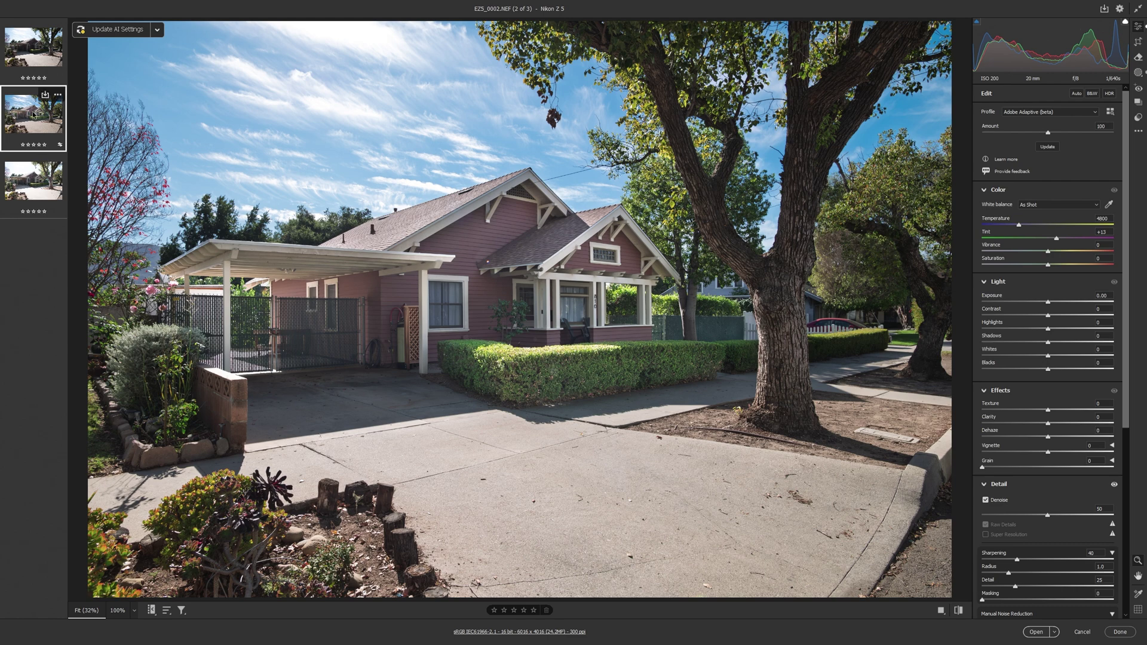
click(36, 184)
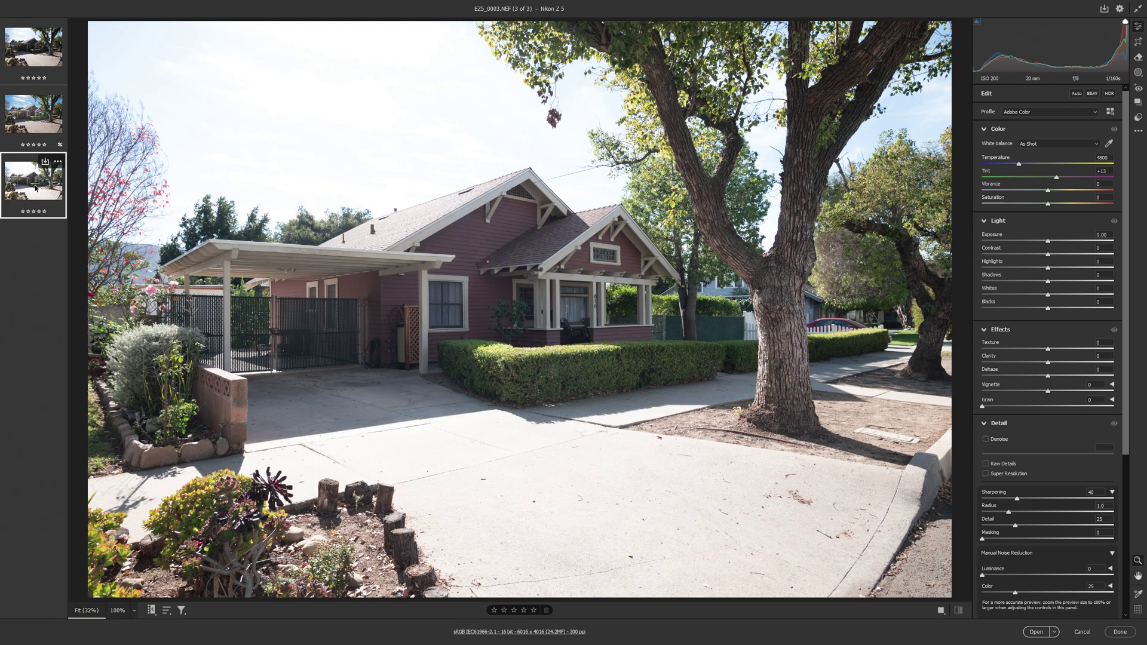
Apply the Adobe Adaptive (beta) profile to EZS_0003.NEF, then review the first two photos
click(1035, 114)
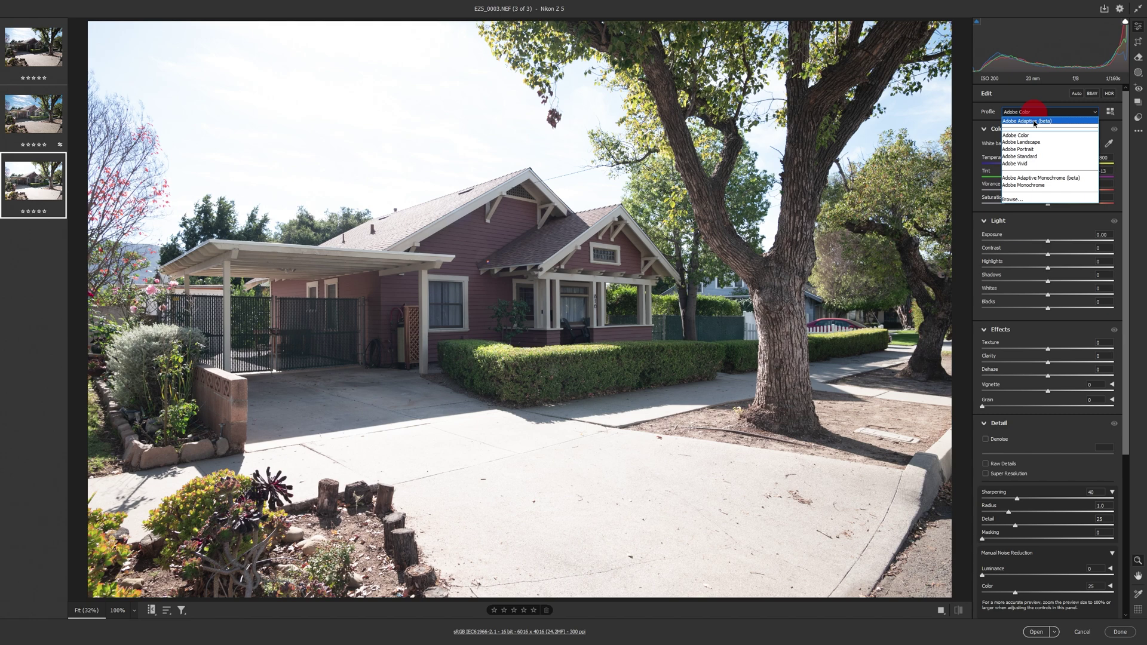
click(1036, 122)
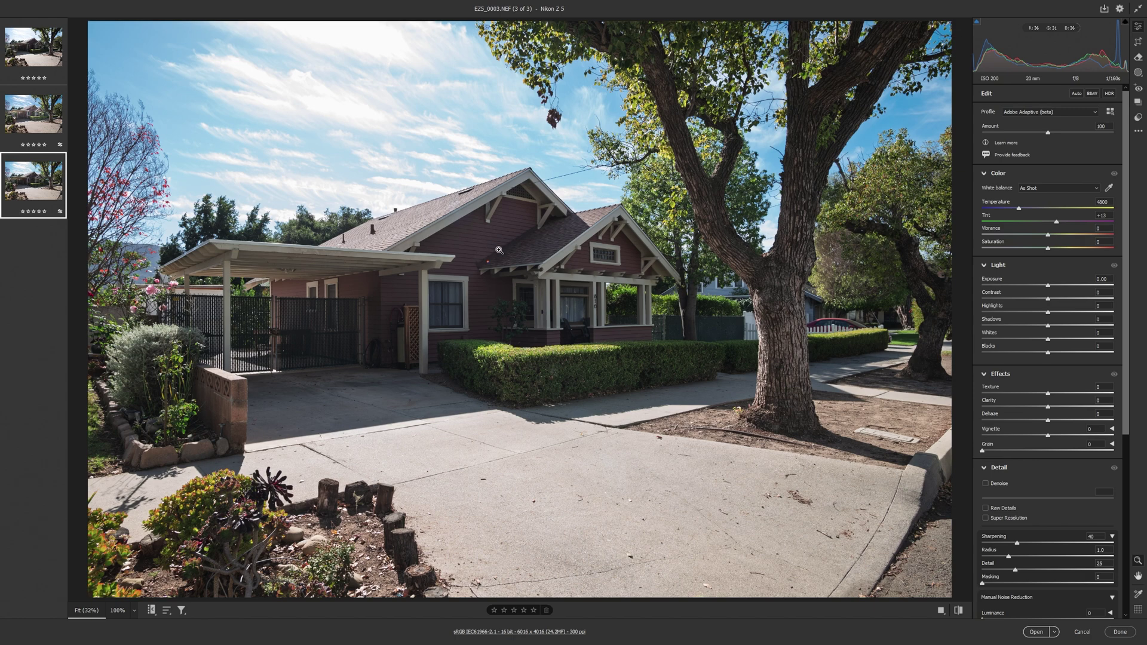
click(34, 48)
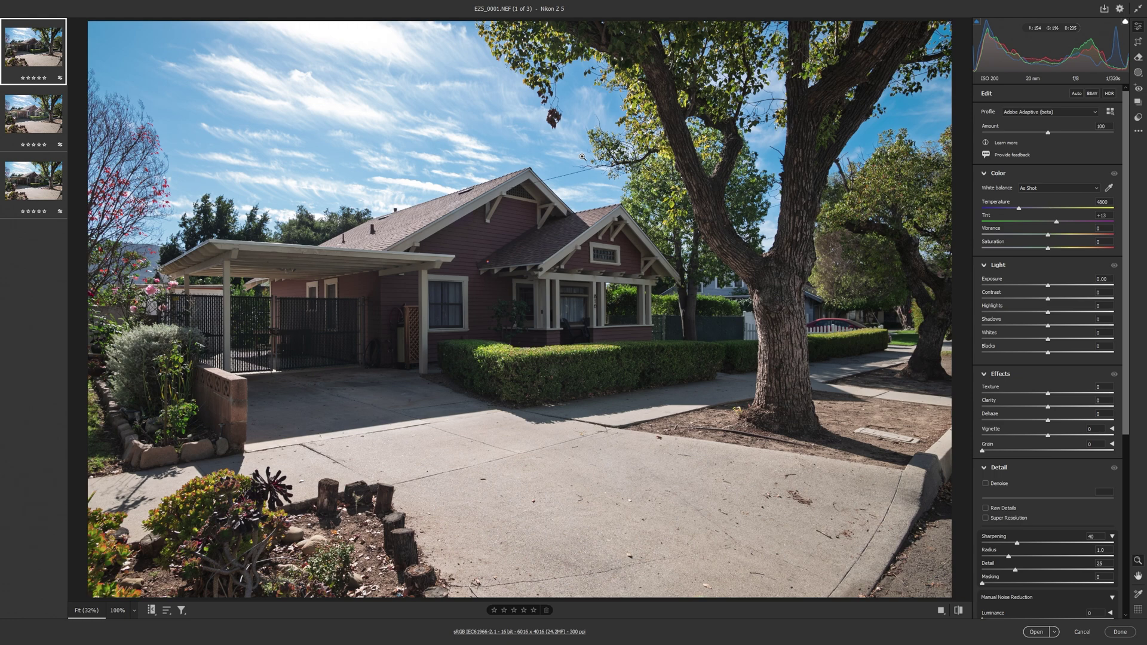
click(47, 117)
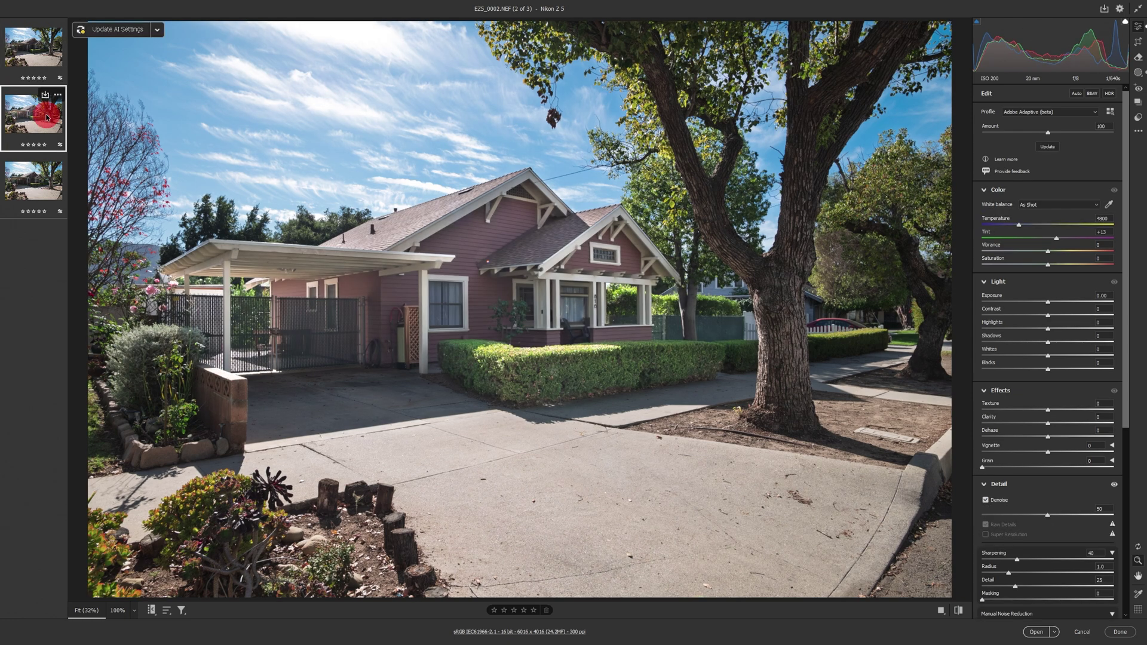